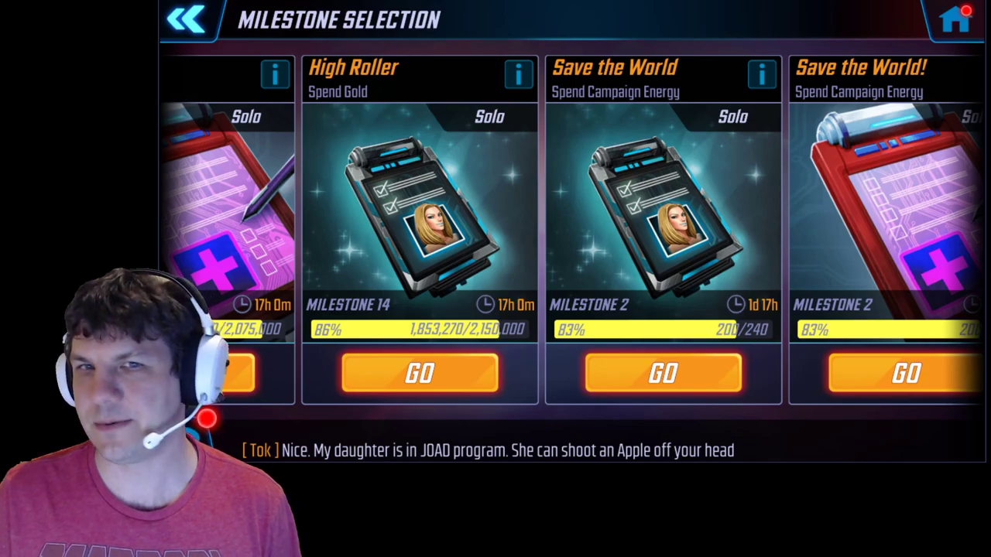
- Swipe the milestone carousel past Red Winter and Crimson Affair, then bring up the Emma spreadsheet
drag(627, 121, 480, 122)
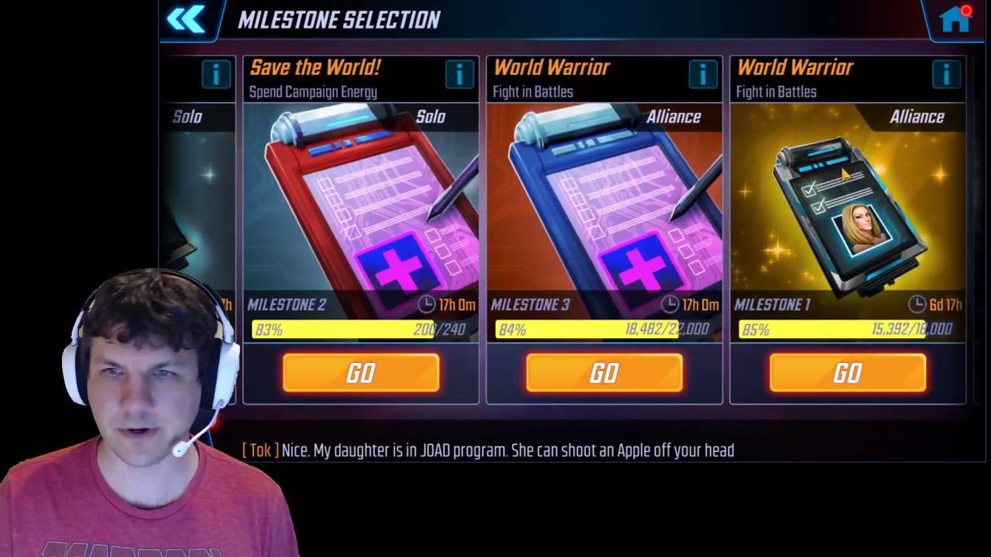
drag(846, 176, 504, 267)
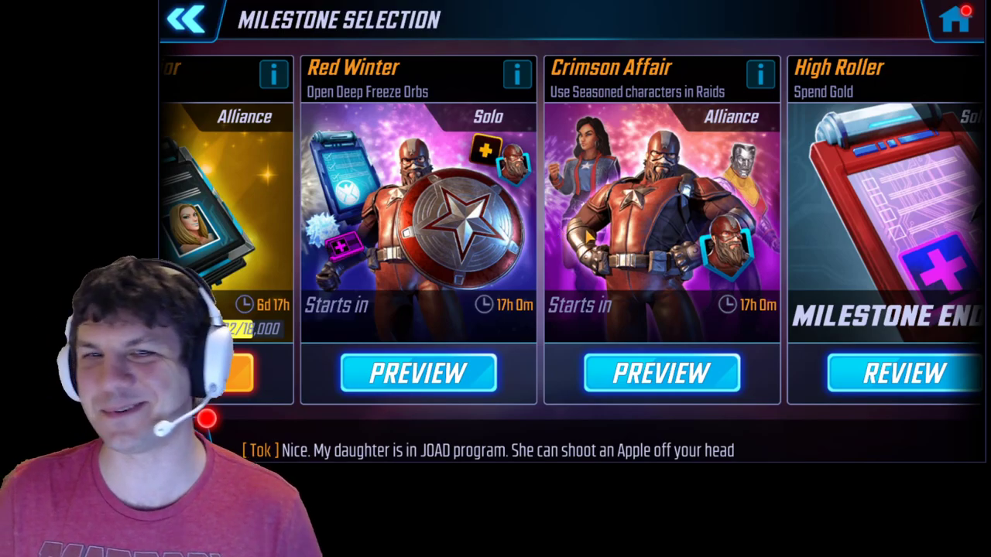
scroll(509, 205, down, 1)
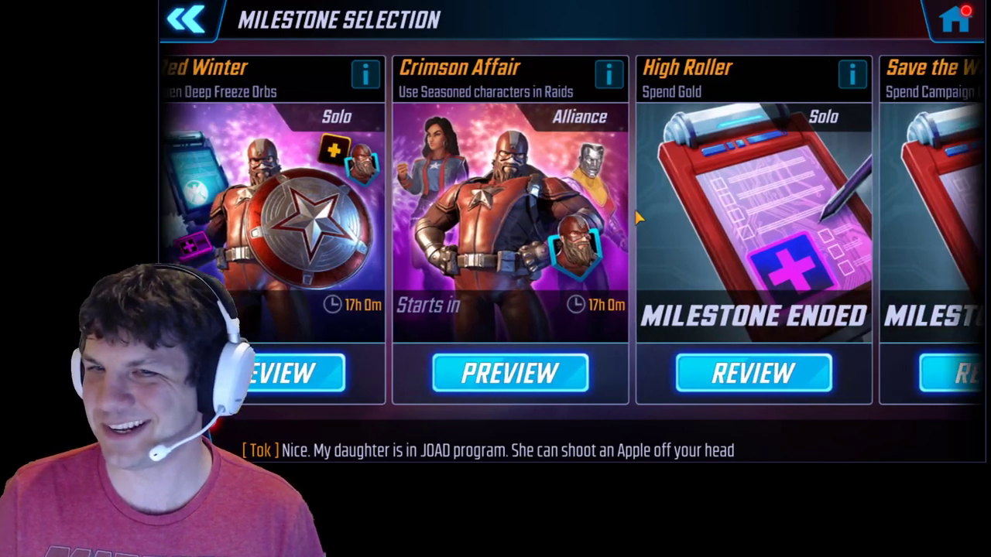
scroll(473, 217, up, 3)
scroll(434, 227, up, 2)
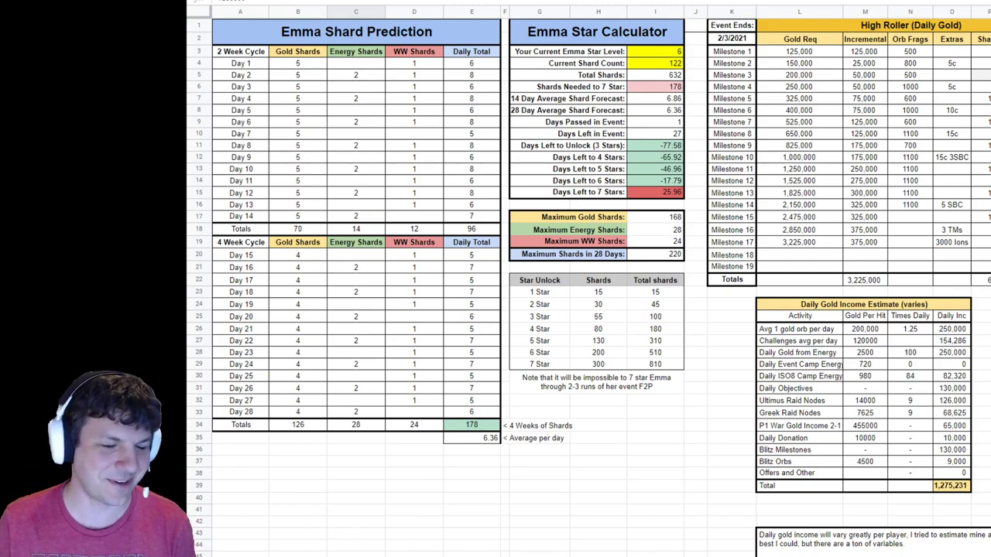
click(308, 79)
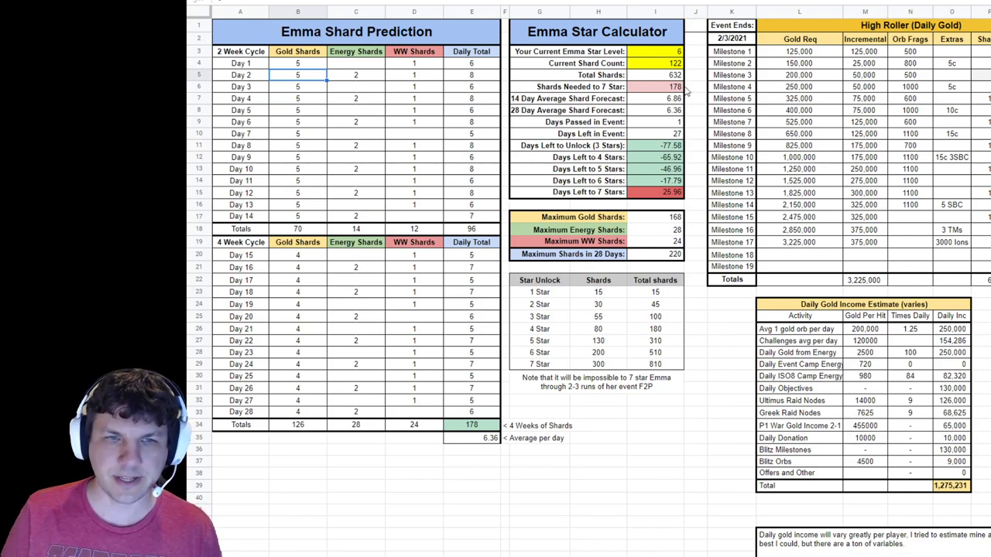
click(660, 86)
click(670, 59)
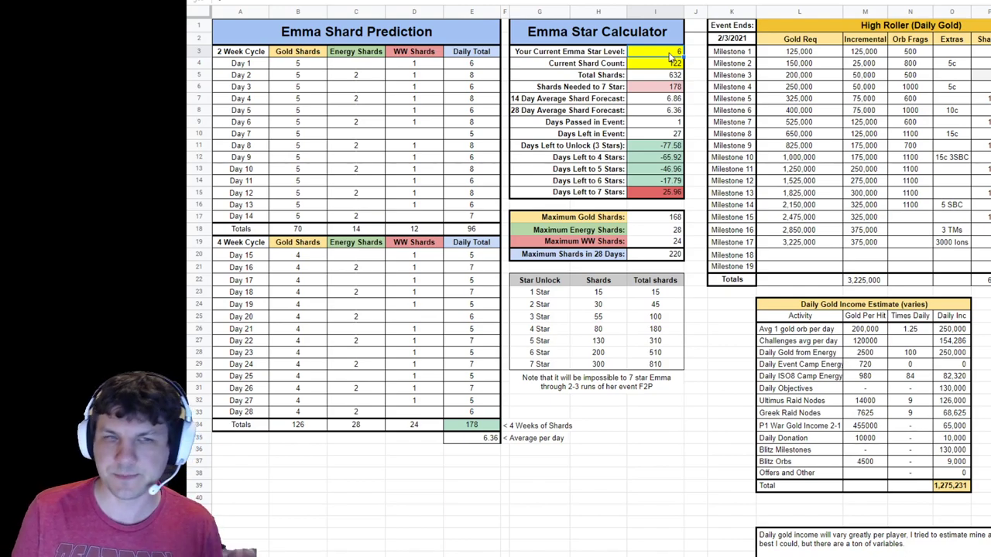
click(664, 65)
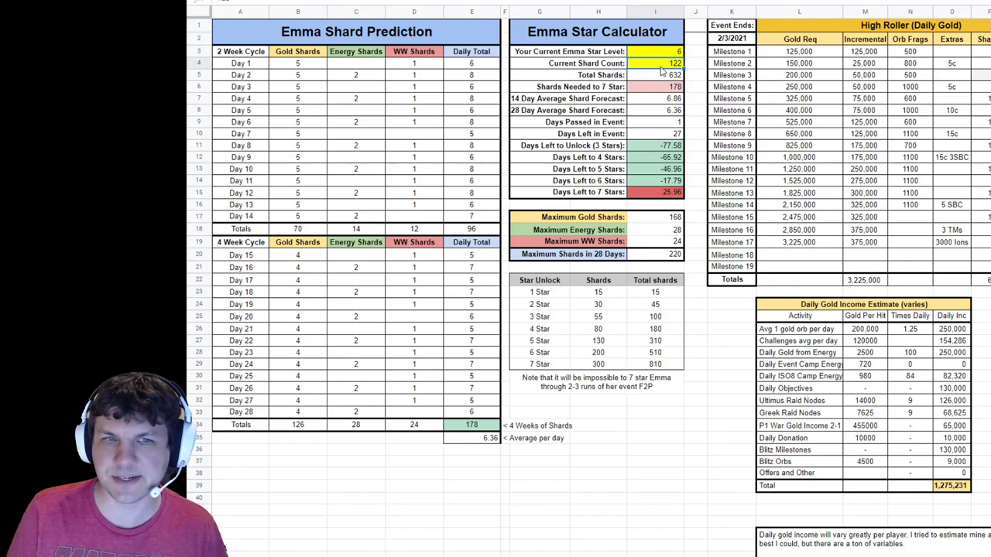
click(675, 53)
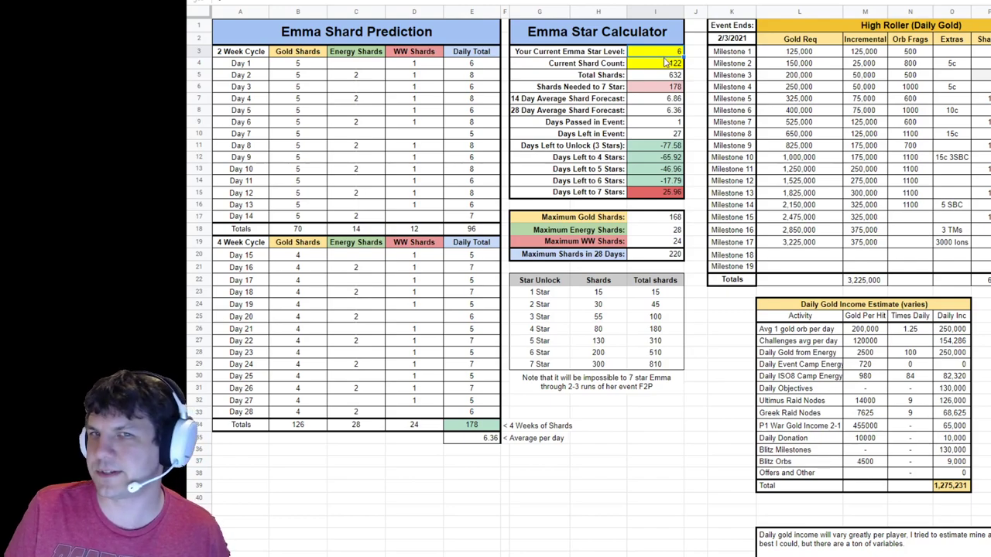
click(664, 64)
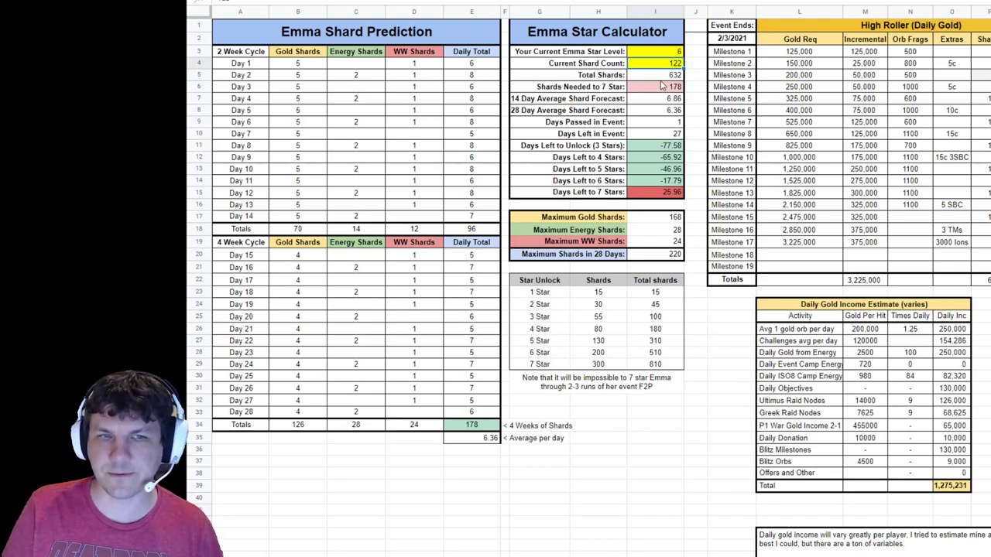
click(659, 76)
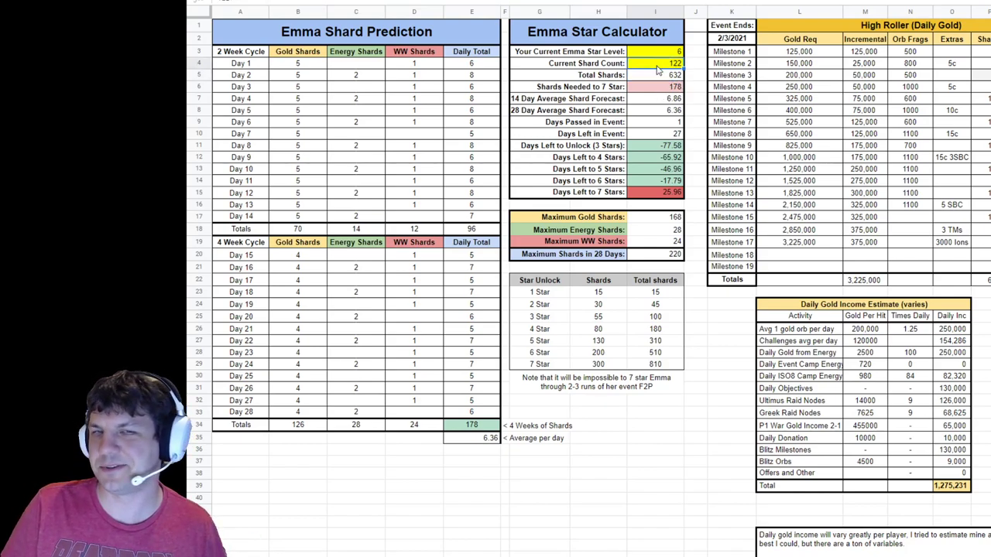
click(667, 88)
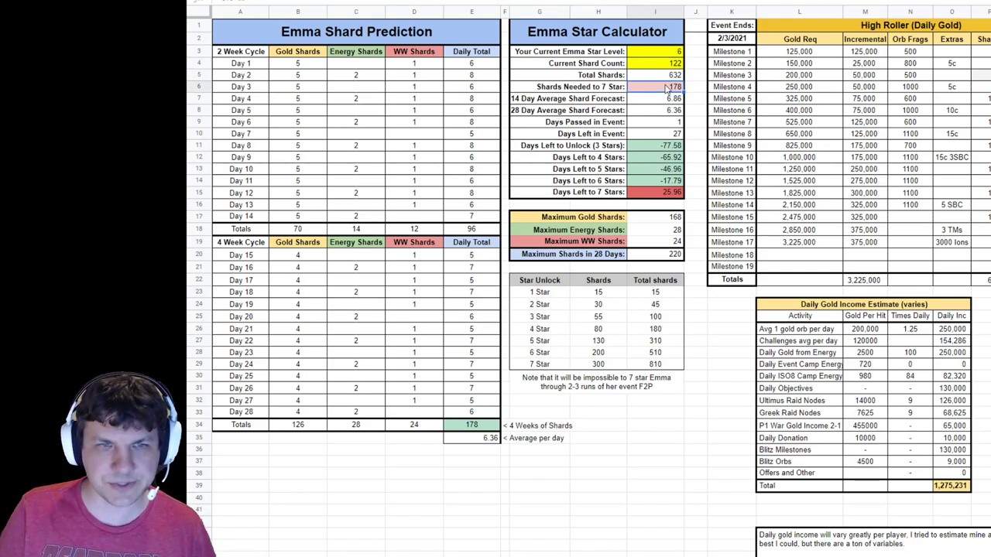
click(664, 97)
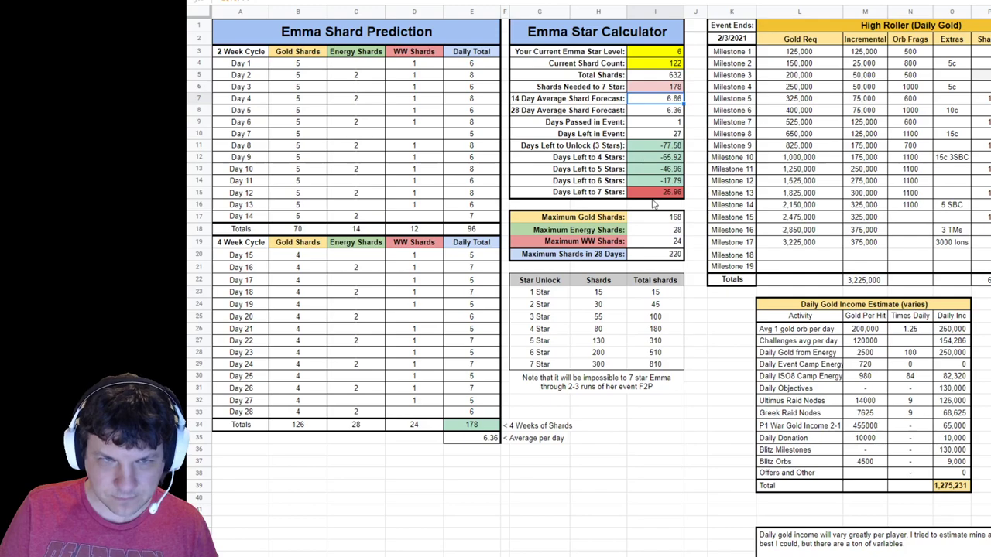
click(306, 100)
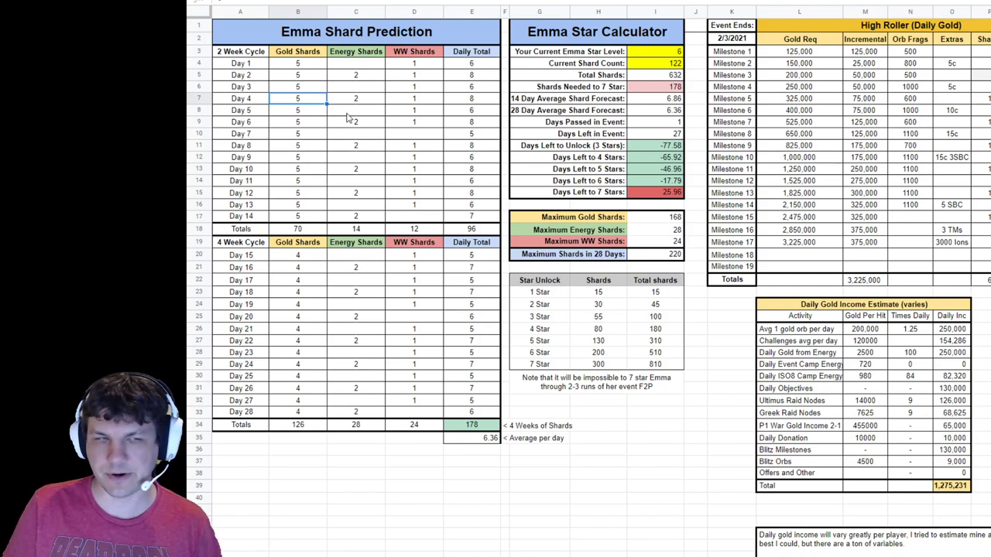
click(372, 75)
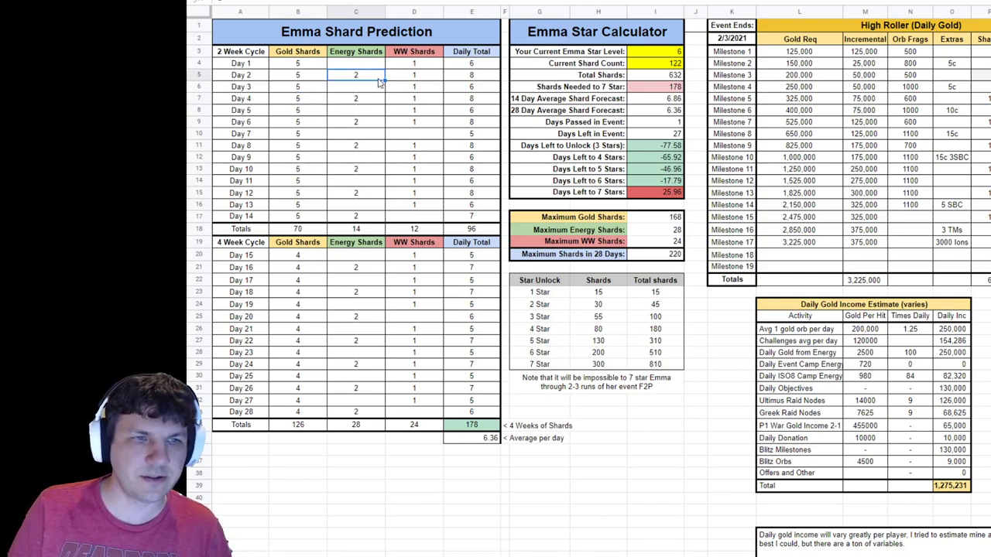
click(412, 77)
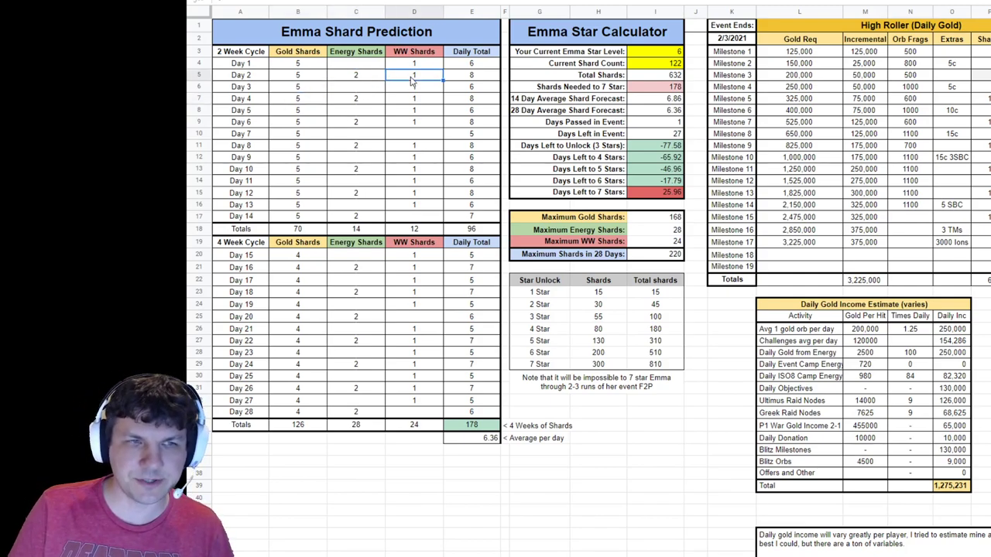
click(412, 124)
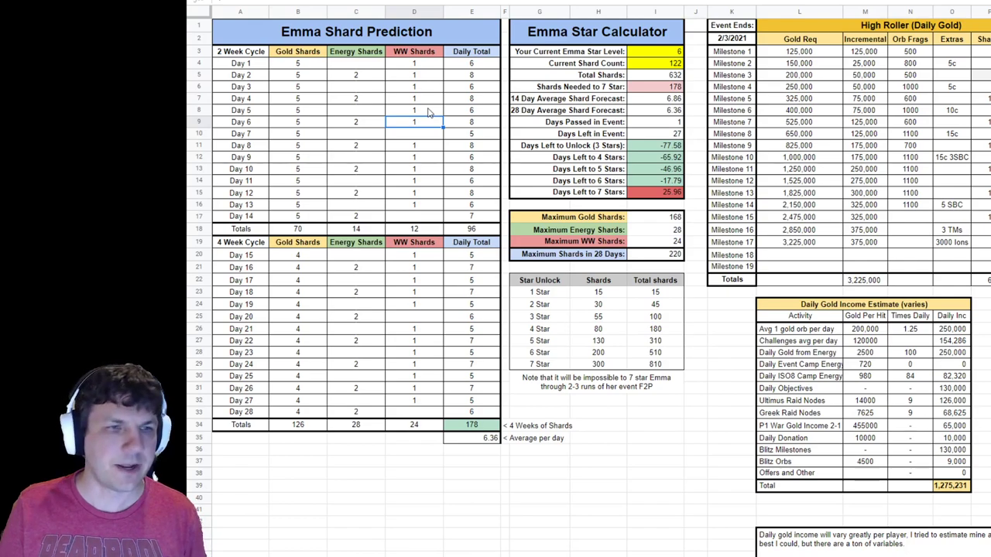
click(353, 79)
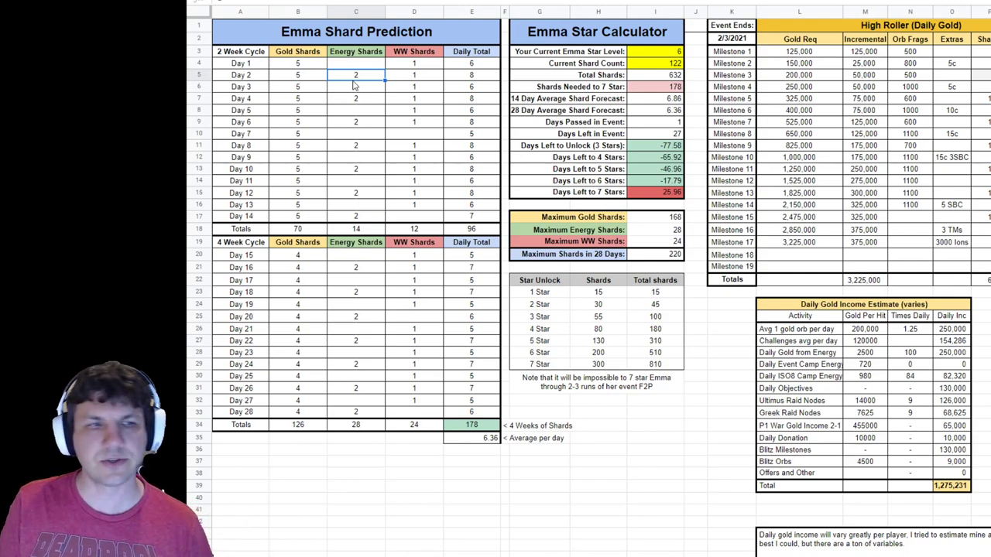
click(286, 65)
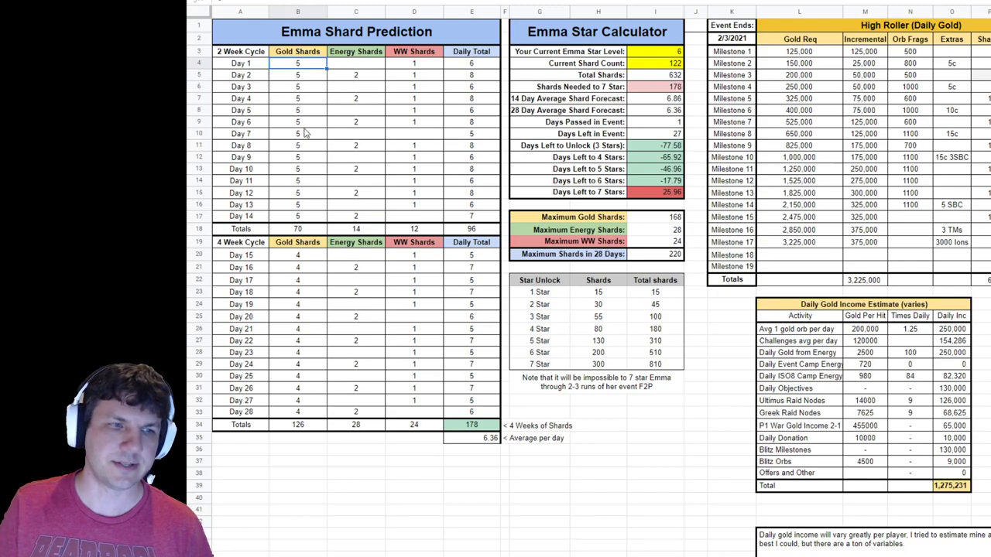
click(310, 217)
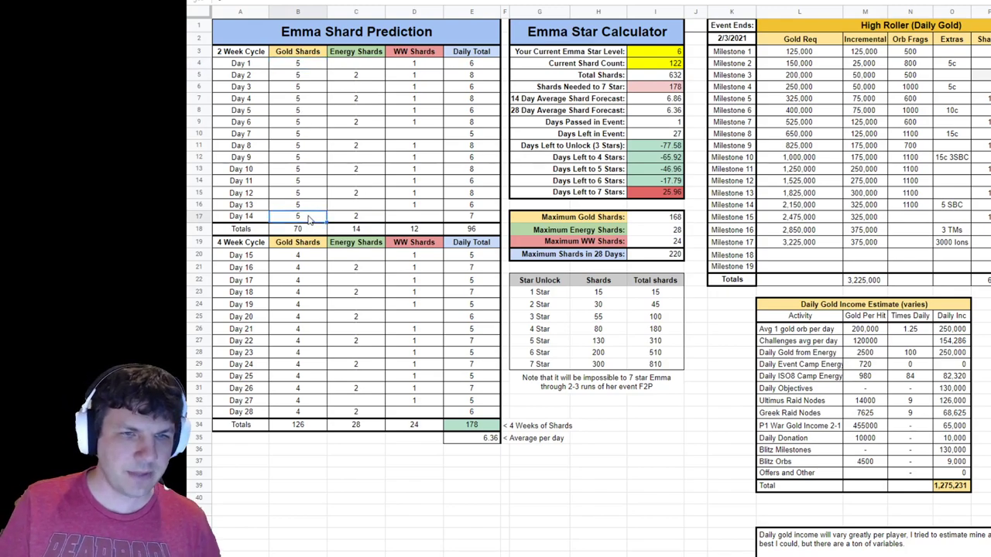
click(676, 90)
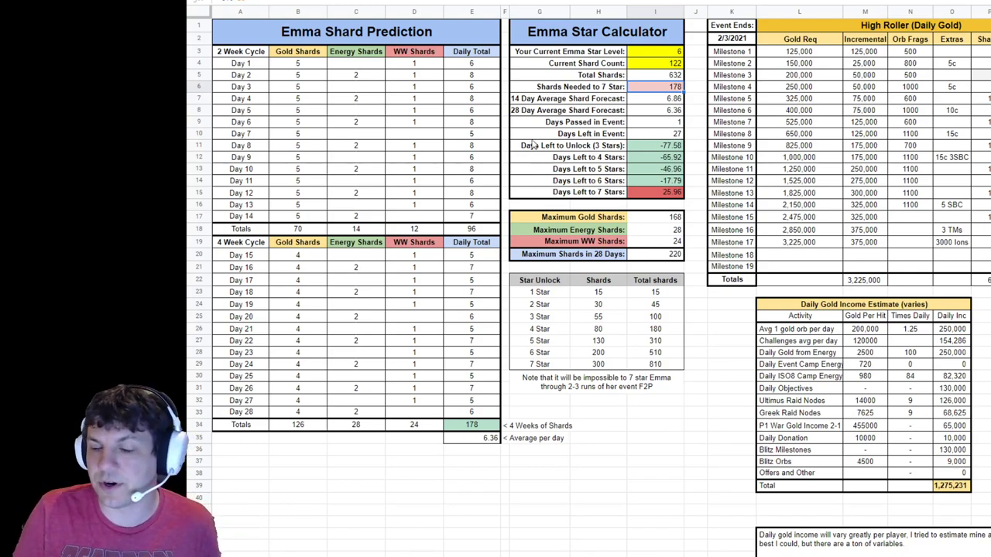
click(308, 67)
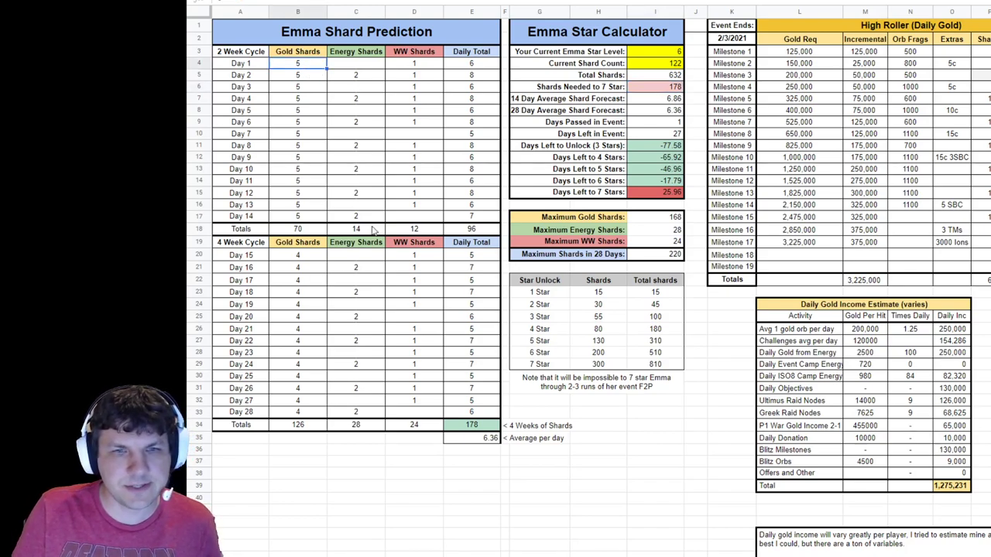
click(810, 196)
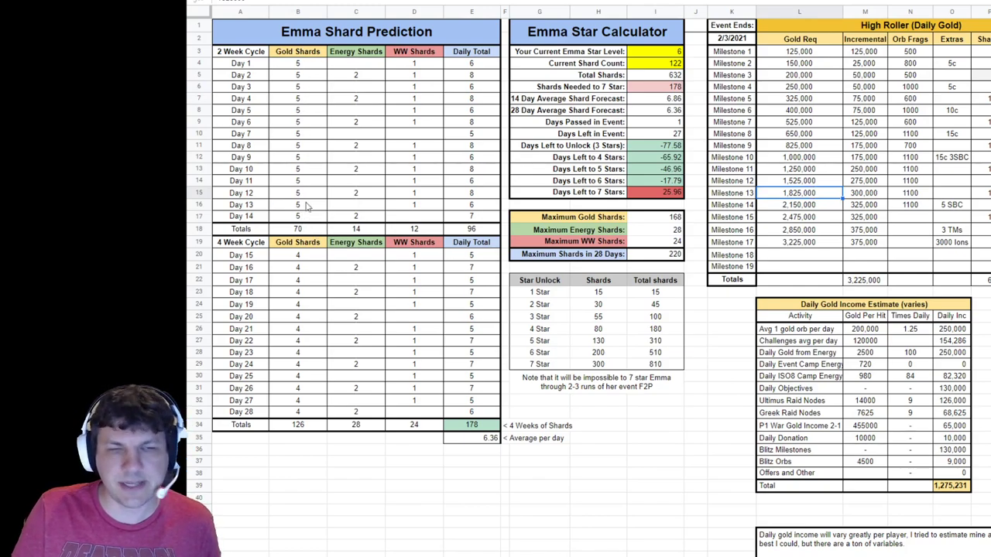
click(312, 256)
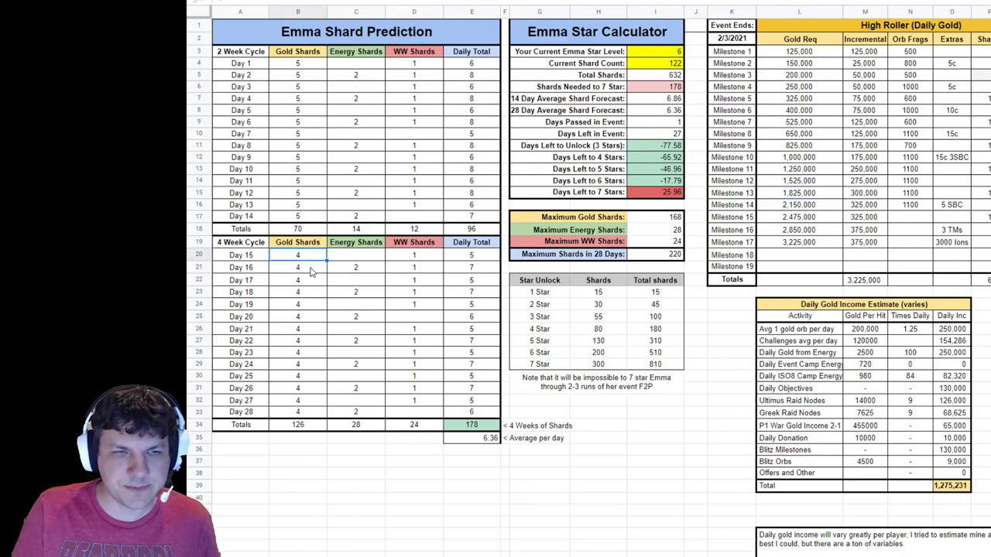
click(811, 170)
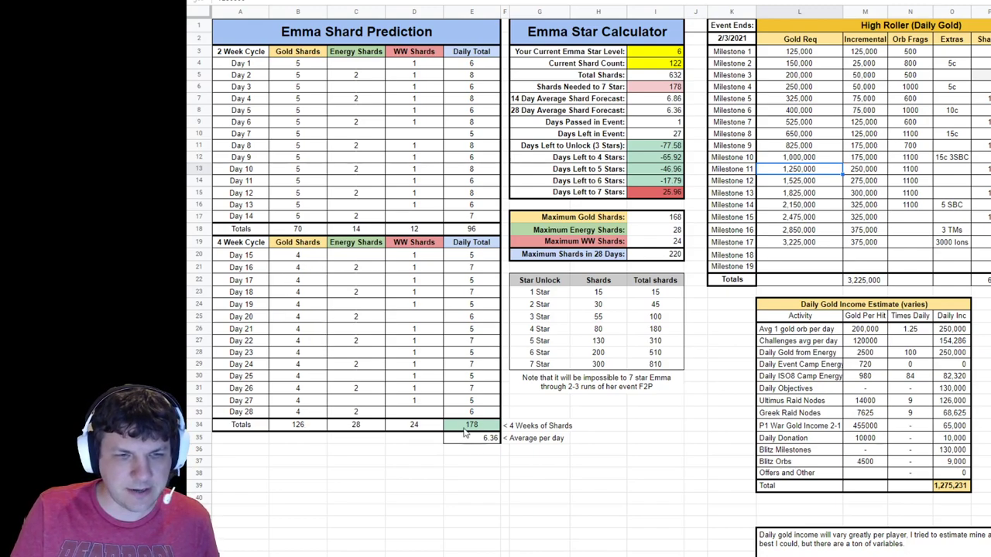
click(313, 428)
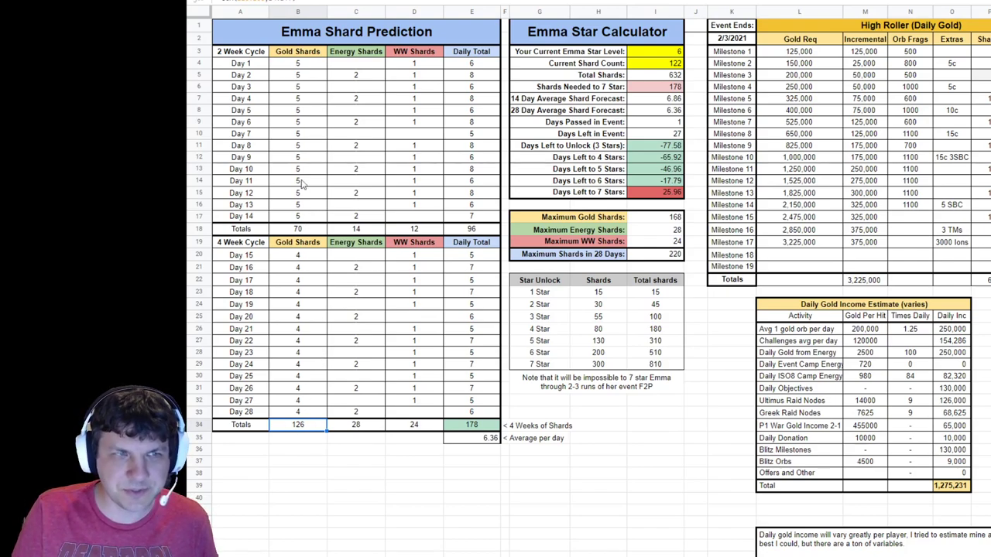
click(362, 428)
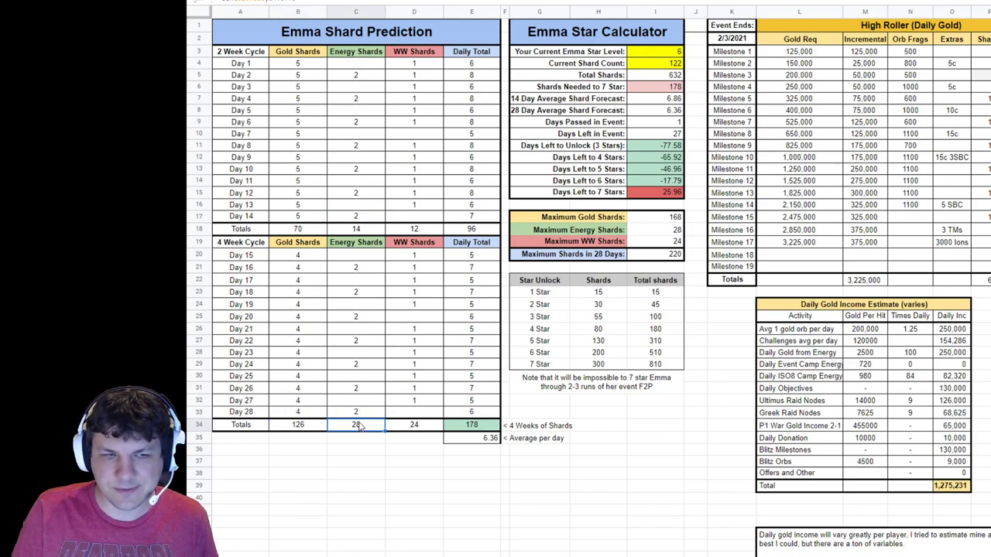
click(416, 428)
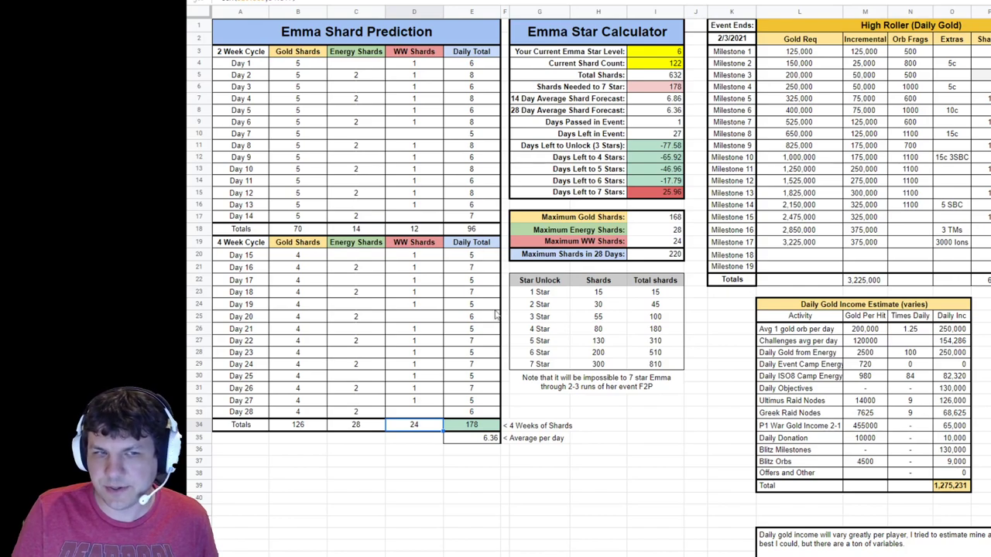
click(478, 422)
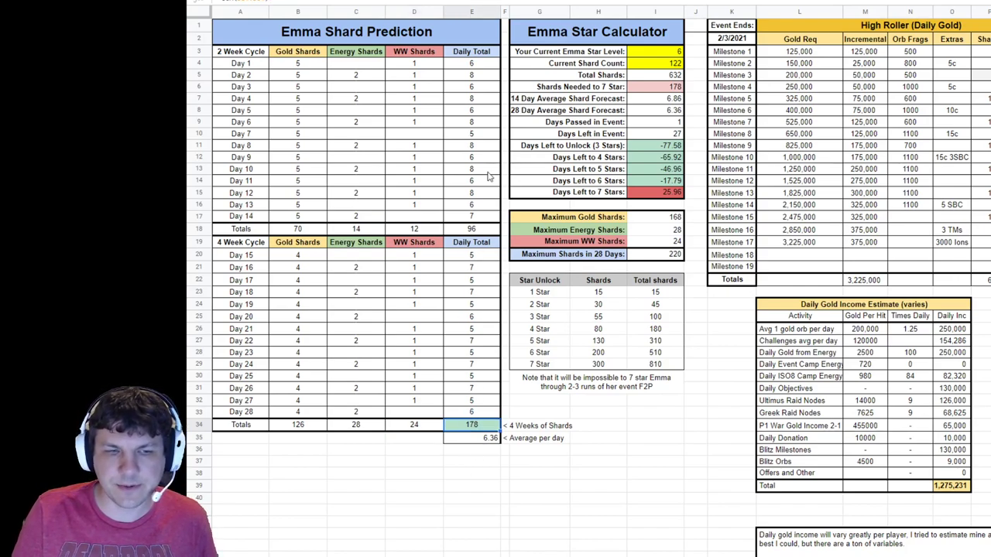
click(486, 444)
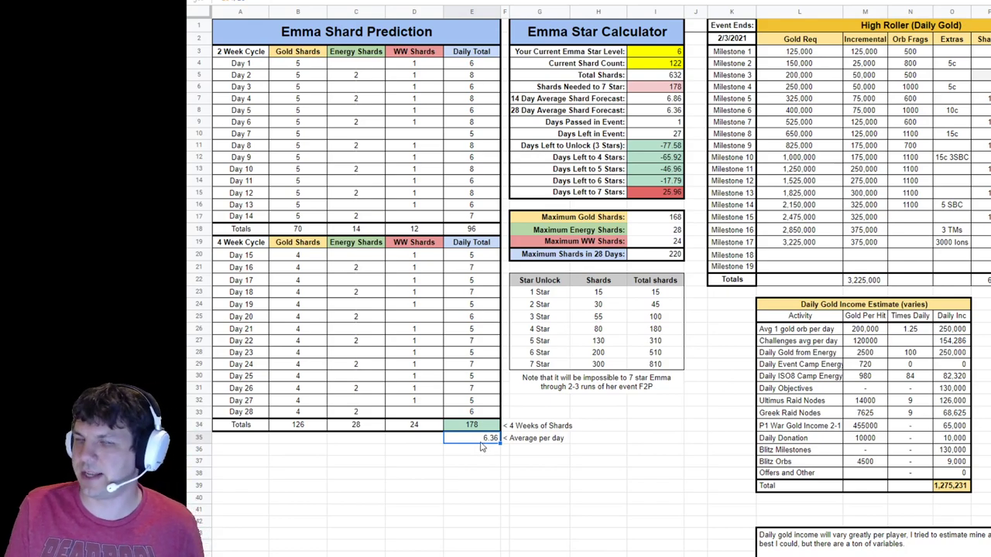
click(696, 101)
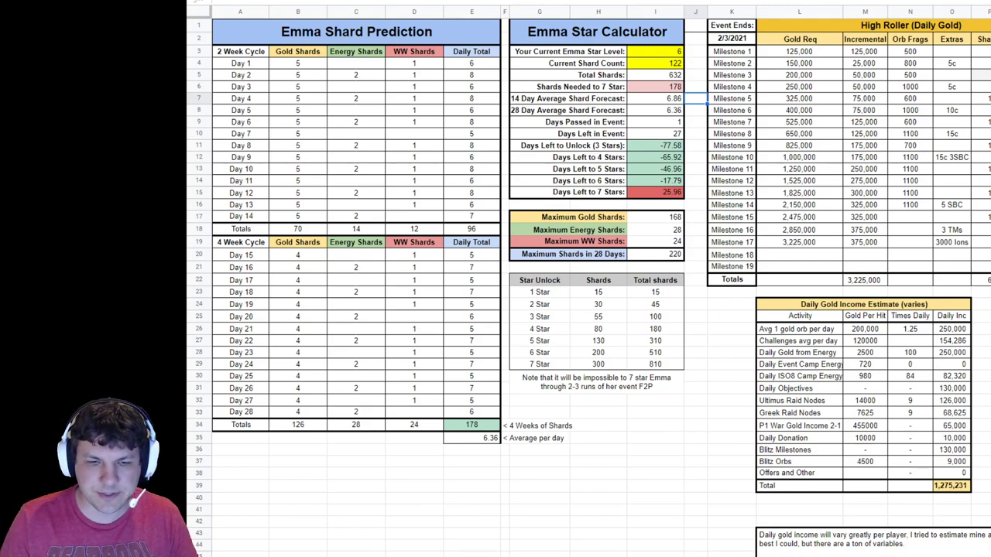
- Review Milestone 16 and 17 gold requirements and rewards (3 TMs, 3000 Ions) in the event tables
scroll(600, 279, right, 5)
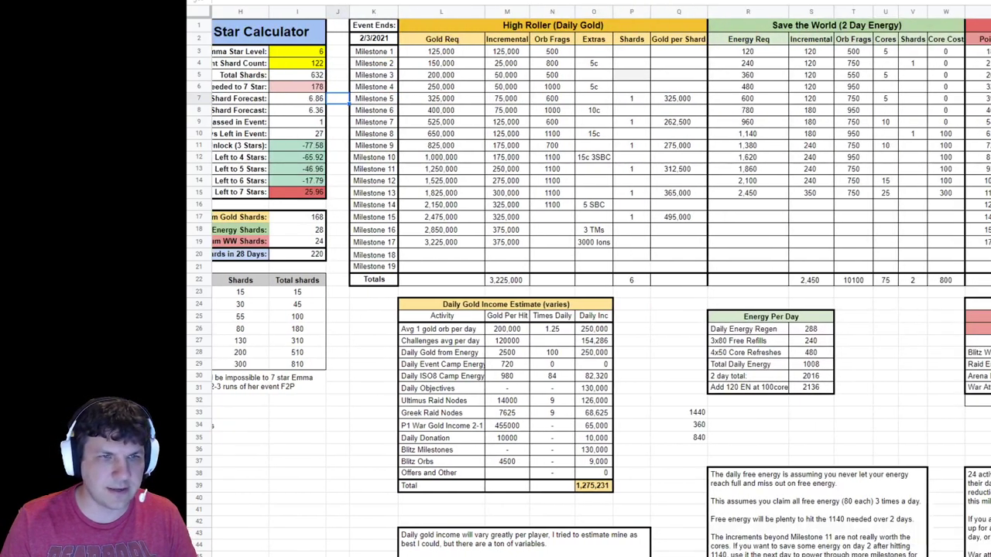
scroll(601, 279, right, 2)
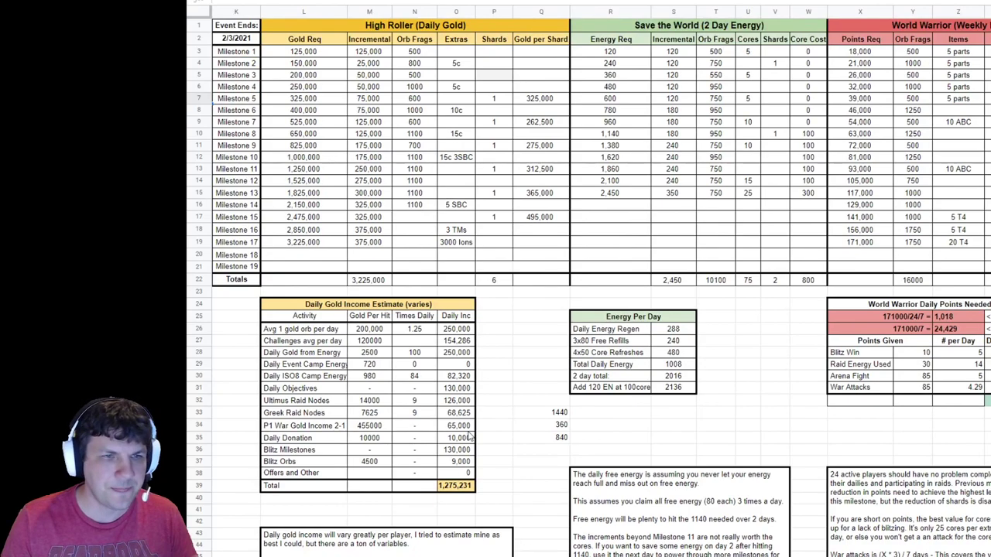
click(320, 231)
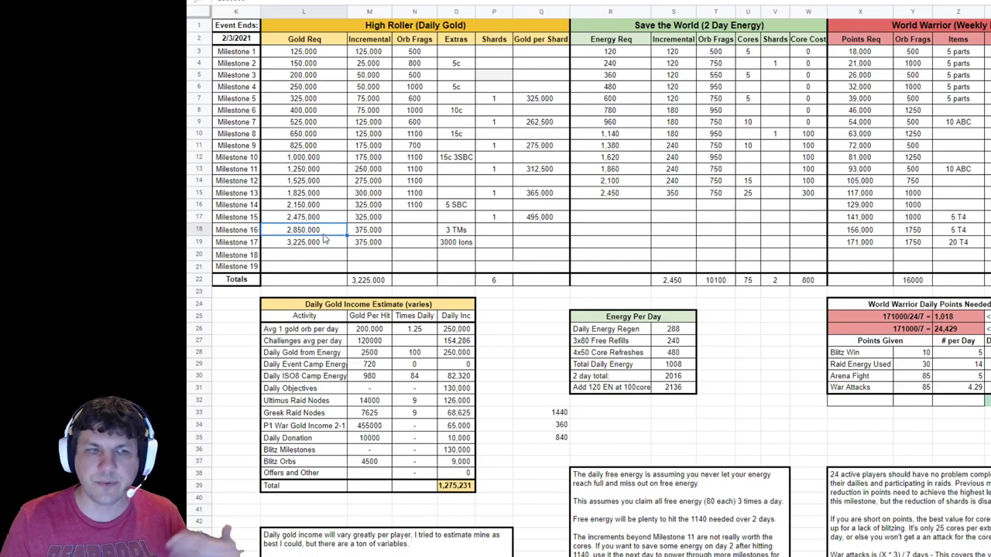
click(465, 232)
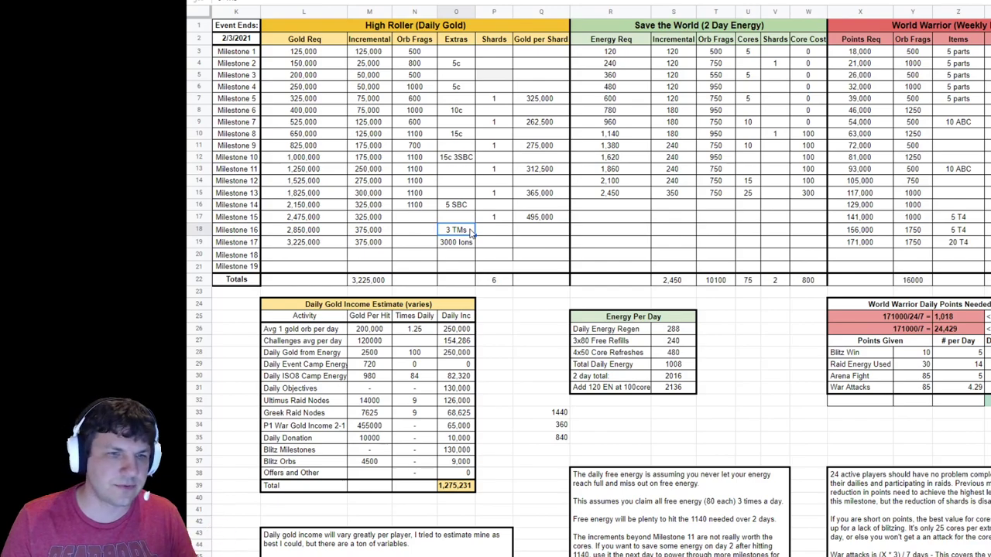
click(321, 245)
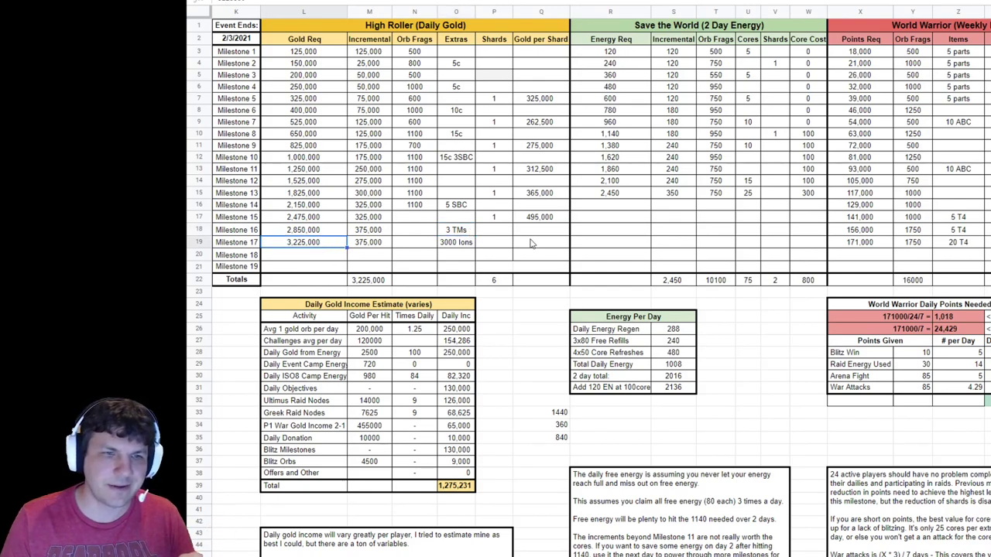
click(449, 248)
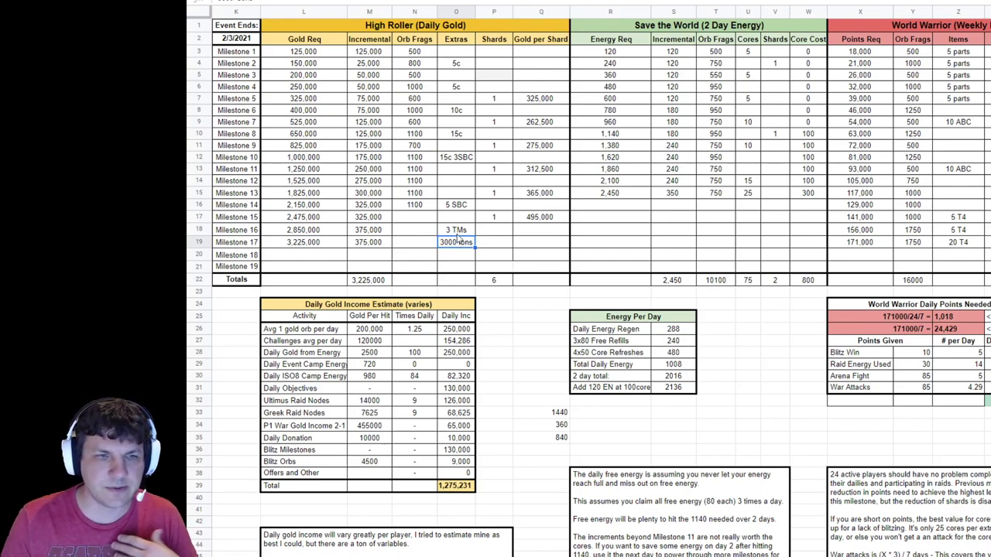
click(336, 246)
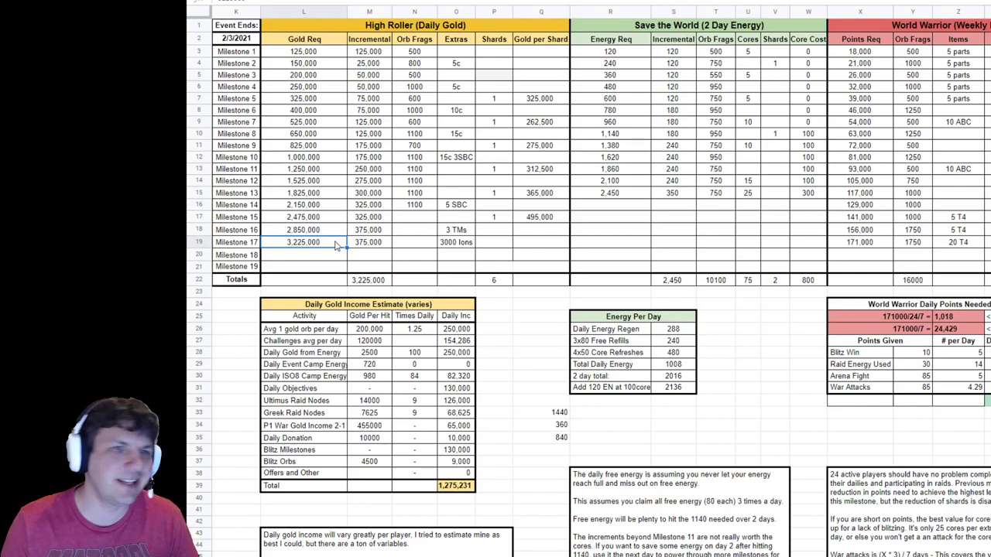
click(500, 248)
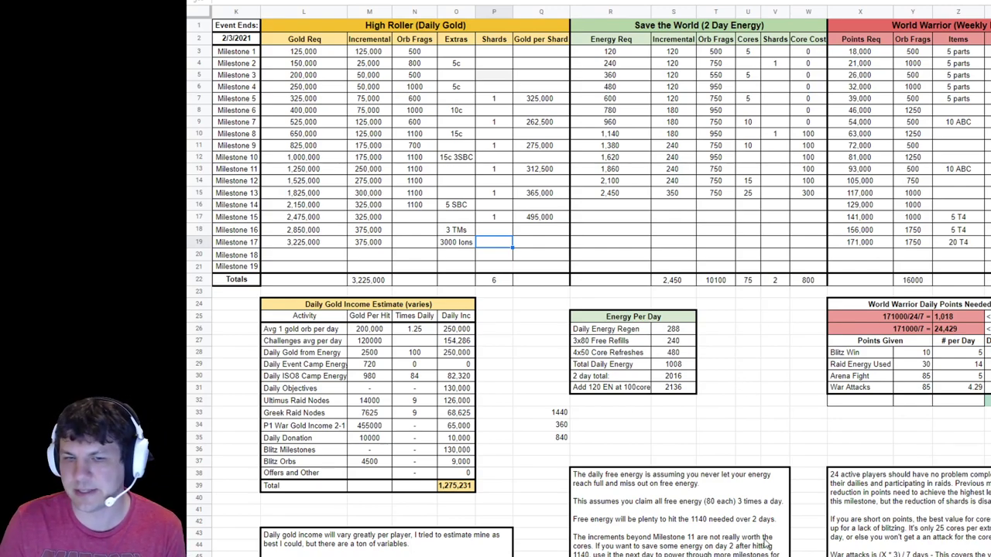
- Inspect cell AJ29 in the Blitz Milestone Gold Payout table, then return to columns A–O
scroll(529, 231, right, 10)
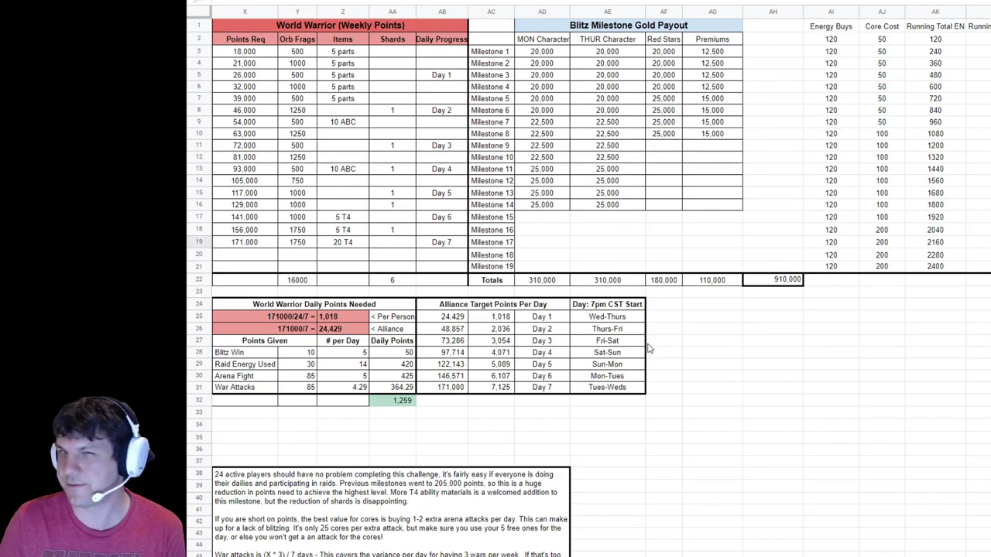
click(886, 368)
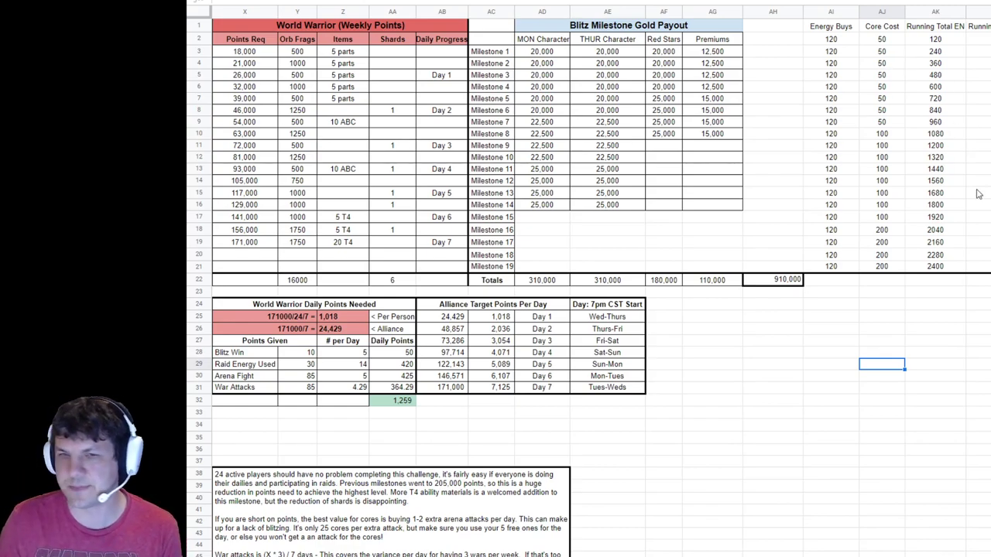
scroll(875, 533, down, 2)
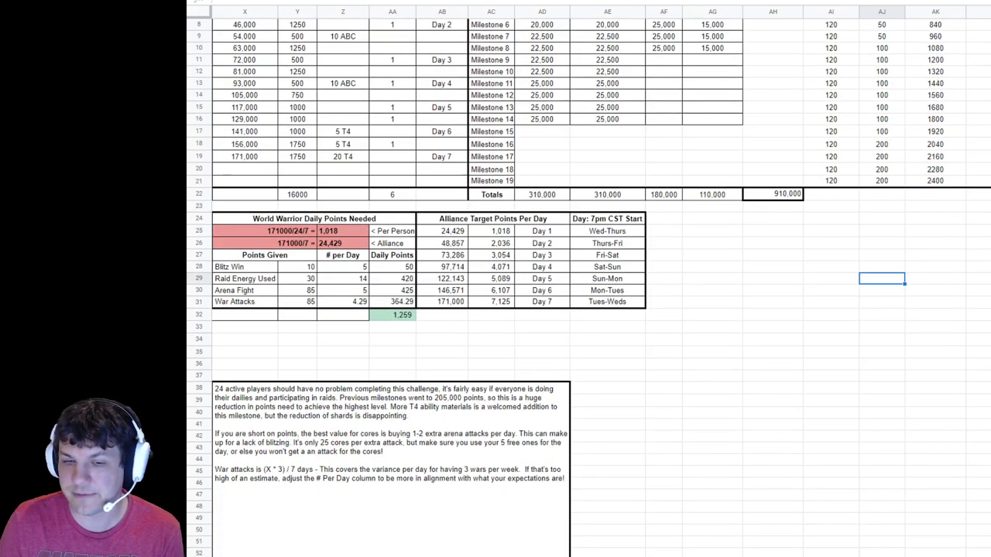
scroll(550, 351, left, 10)
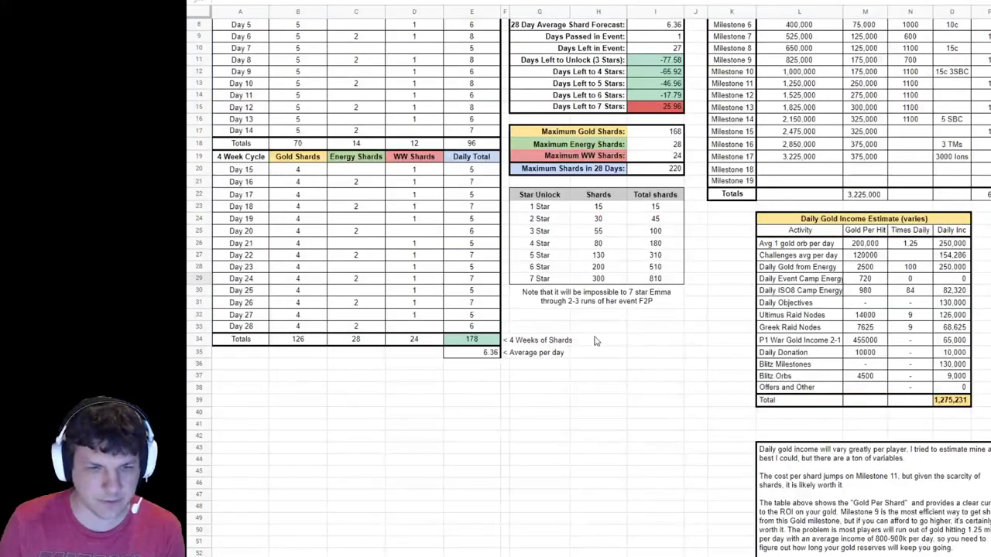
- Move down to row 50 and select the Alternating Gold Milestones table title
scroll(640, 307, up, 2)
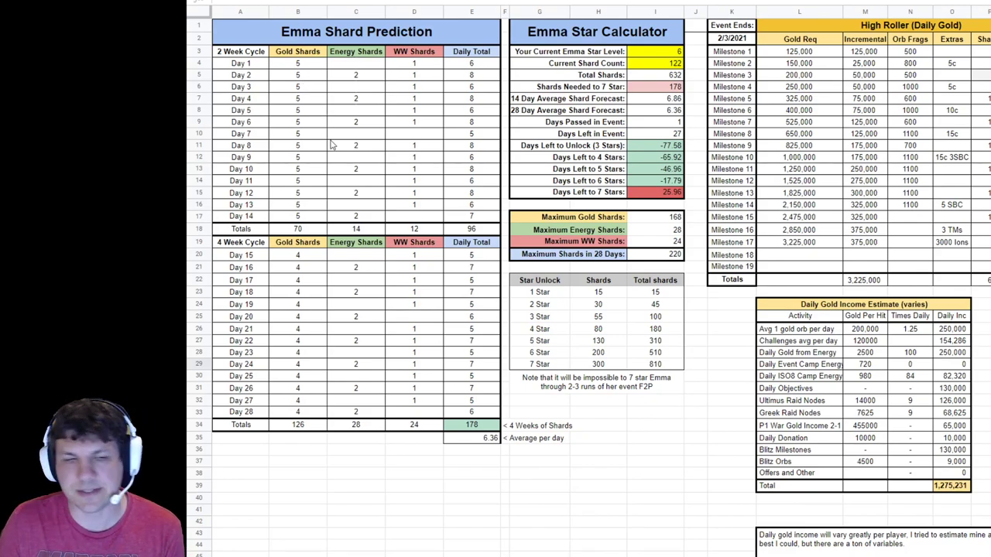
scroll(356, 149, down, 5)
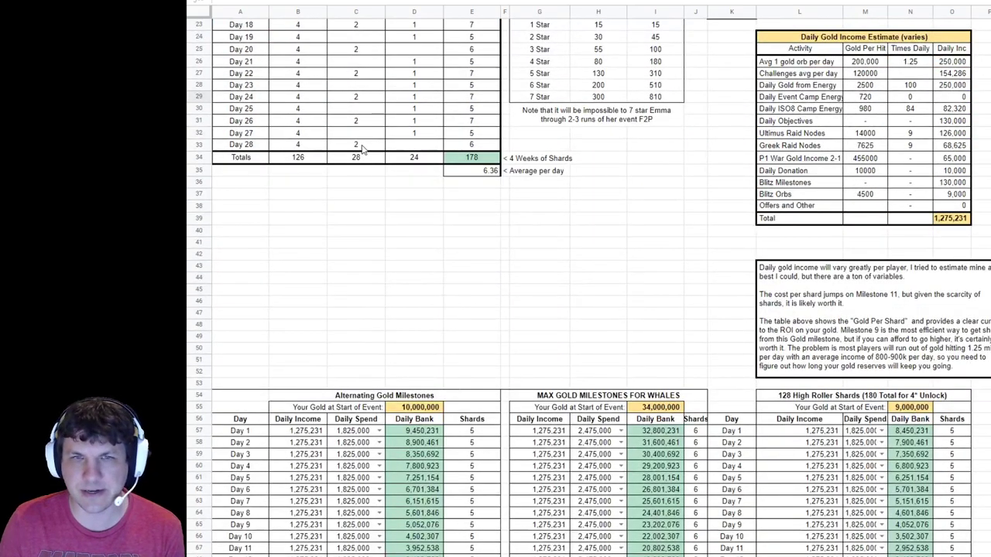
scroll(363, 149, down, 6)
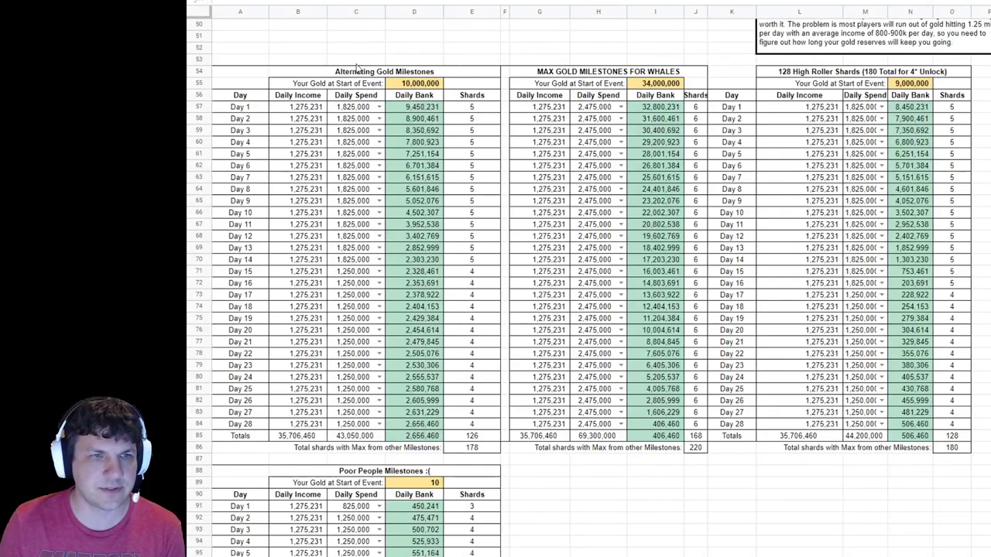
click(355, 71)
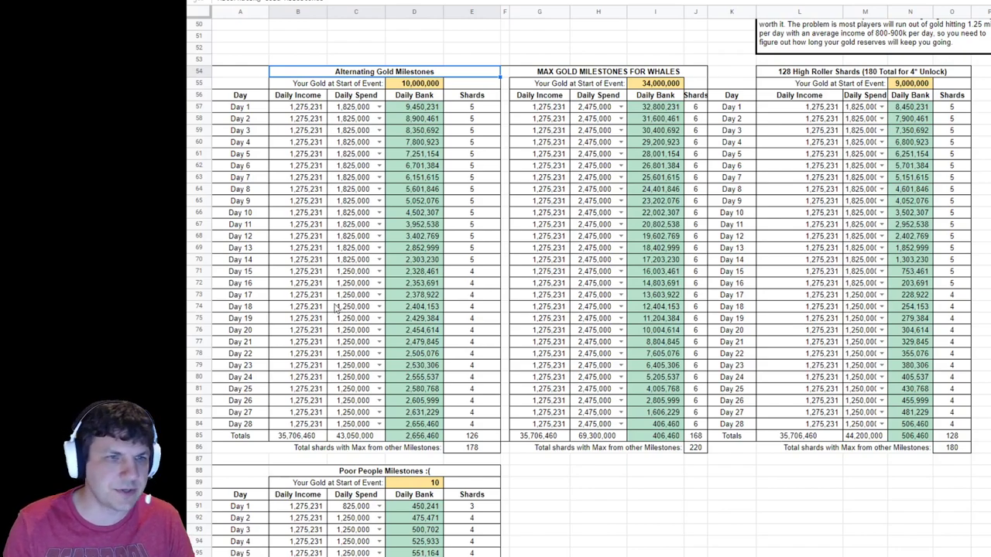
- Check Day 1 and Day 3 income, then the gold orb line at 200,000 per orb
click(312, 109)
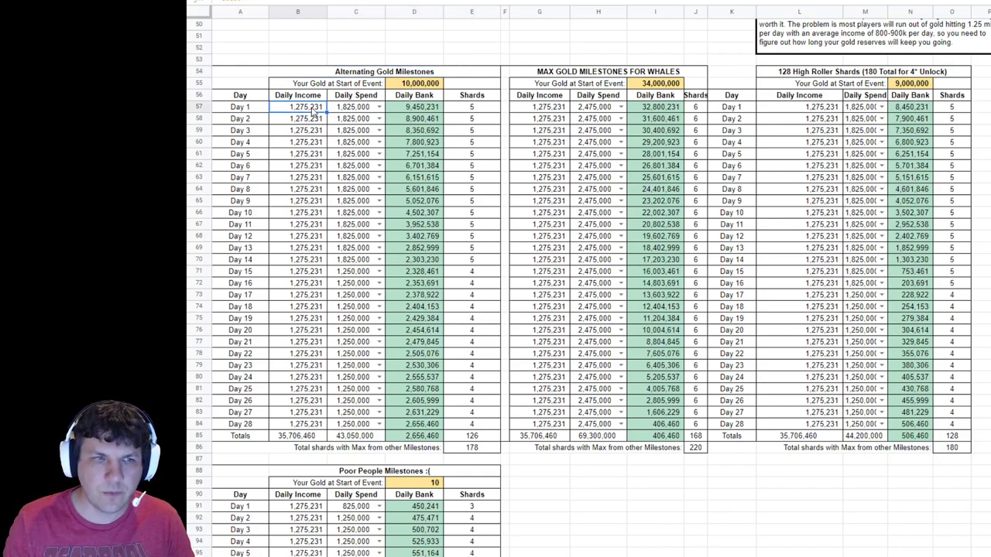
click(306, 130)
scroll(328, 154, up, 10)
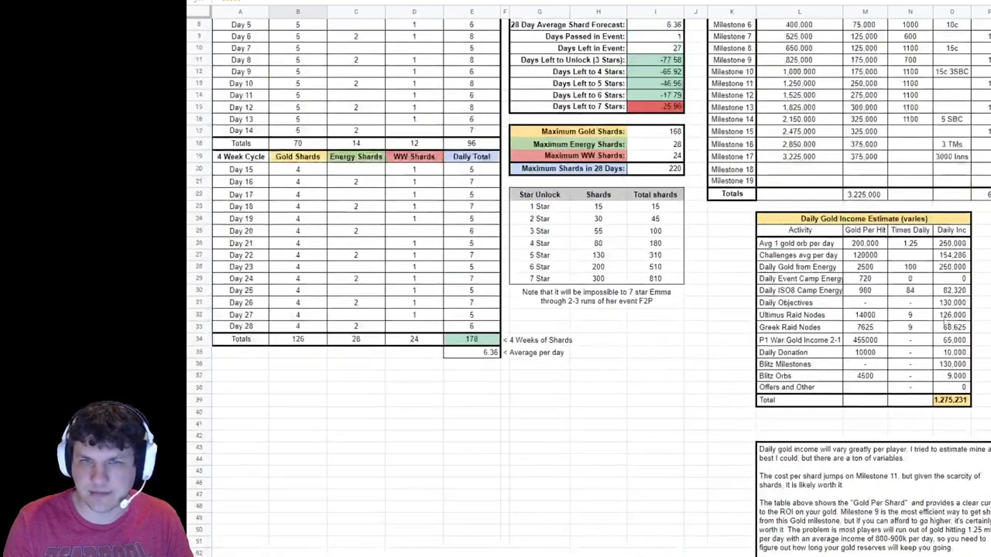
click(844, 222)
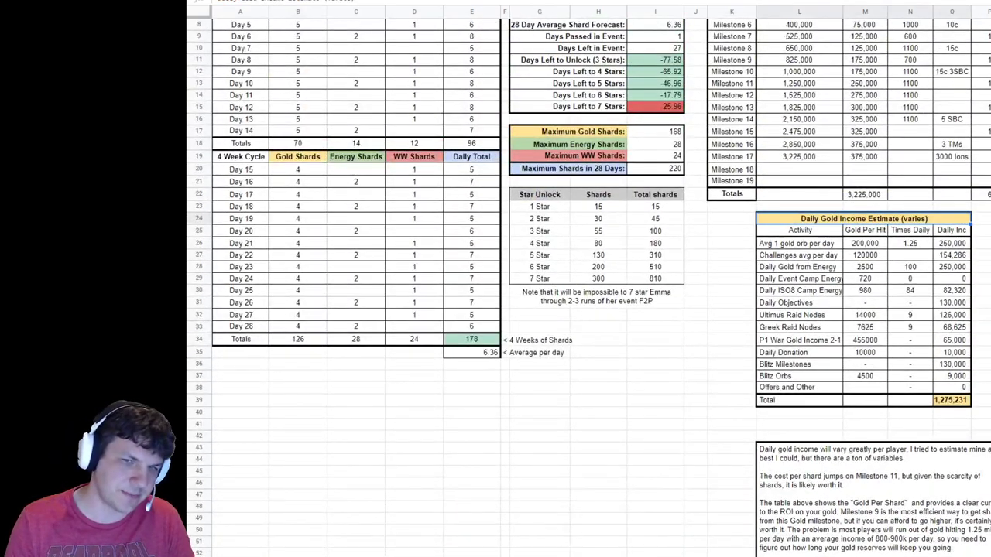
click(980, 279)
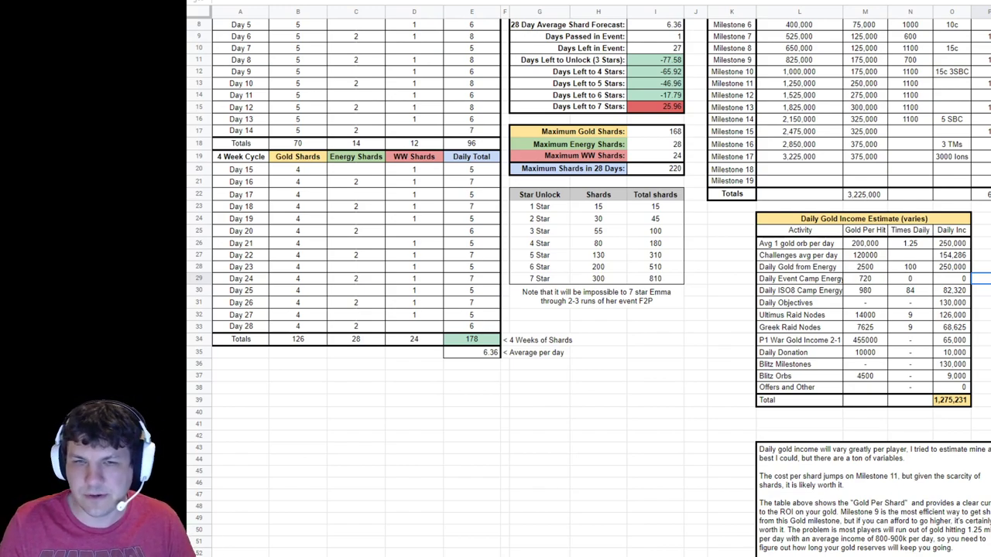
click(865, 244)
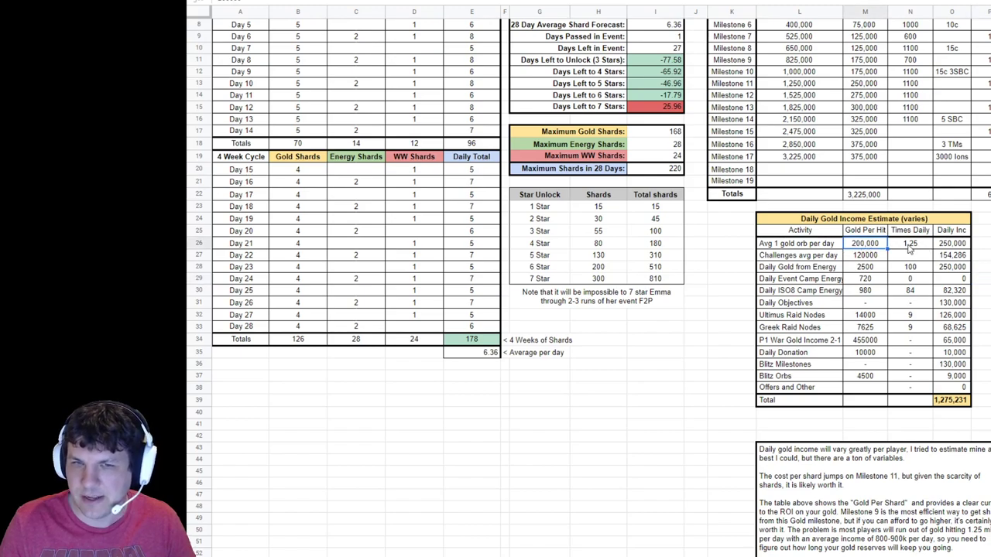
click(910, 245)
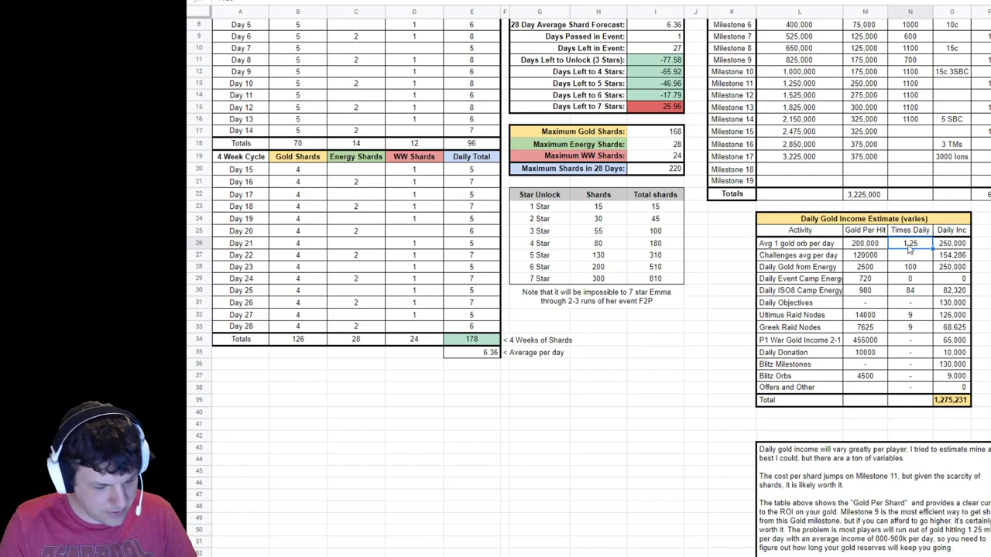
text(1)
key(Return)
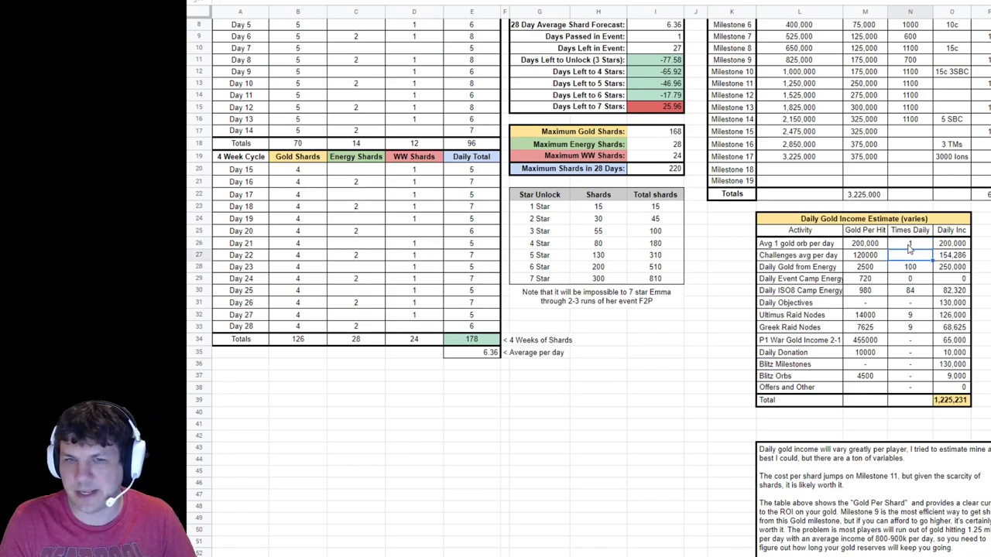
click(848, 245)
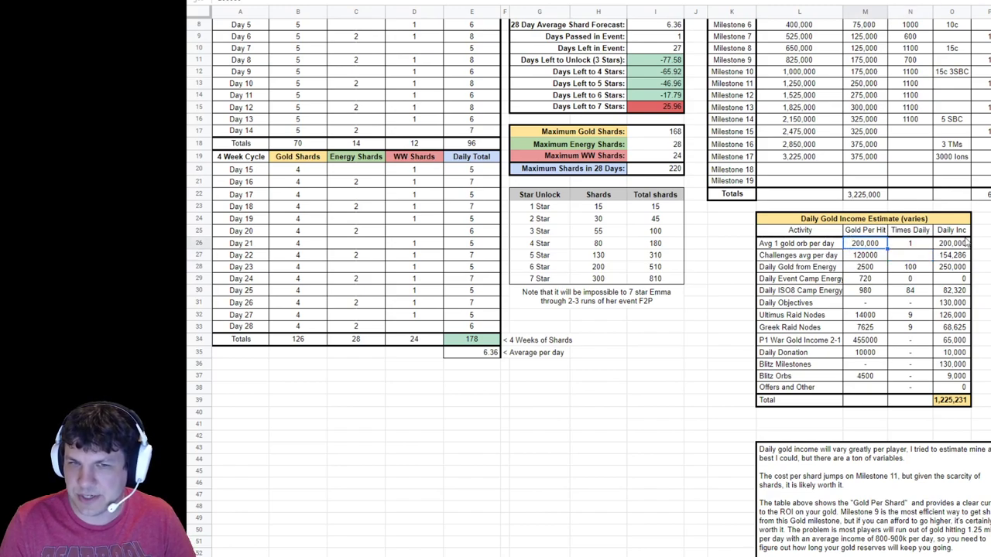
click(958, 246)
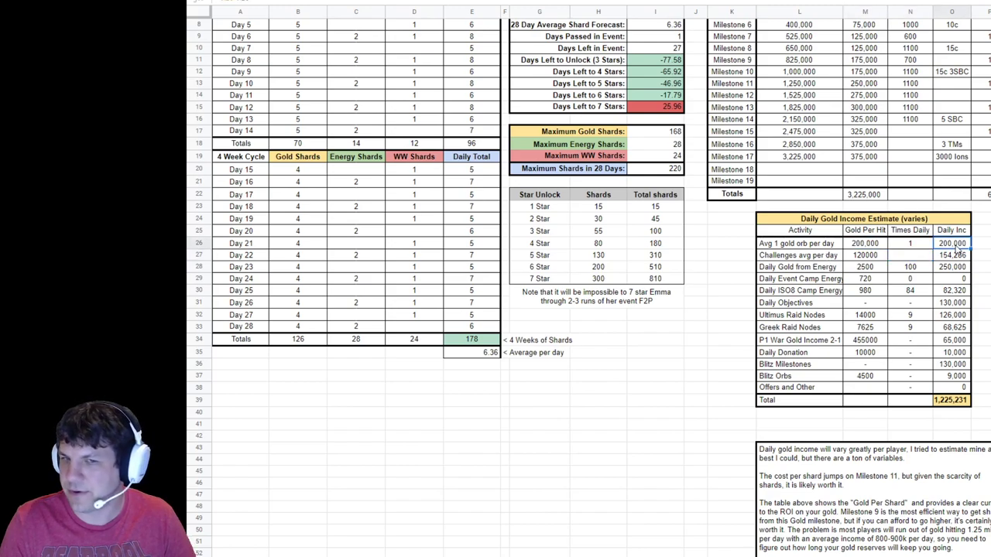
click(881, 246)
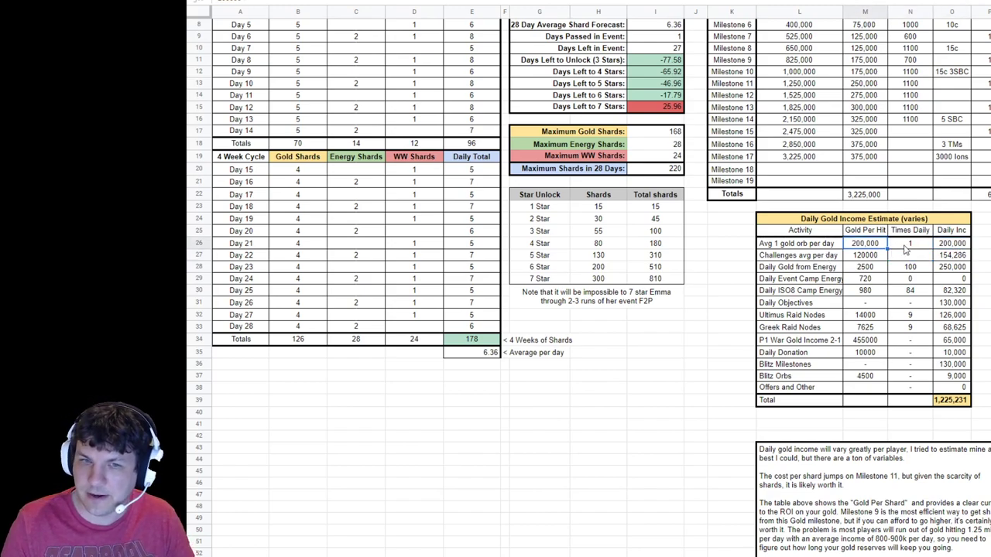
click(904, 247)
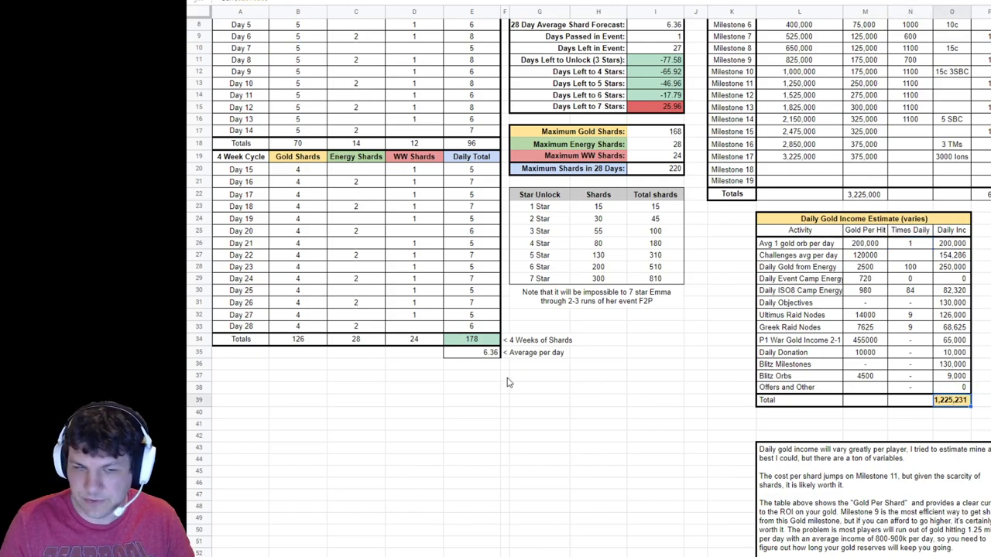
scroll(496, 387, down, 10)
scroll(477, 419, up, 5)
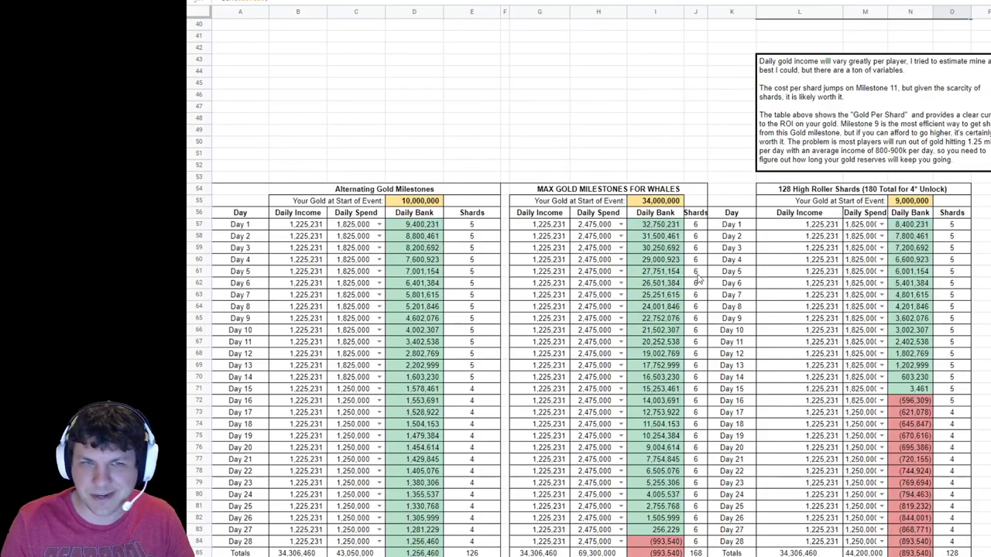
scroll(553, 302, up, 5)
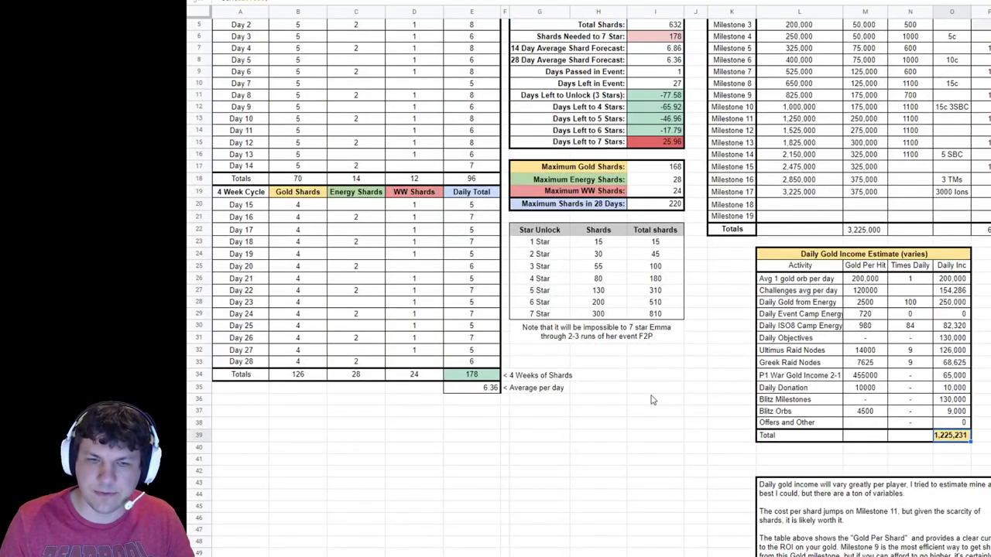
scroll(566, 416, down, 6)
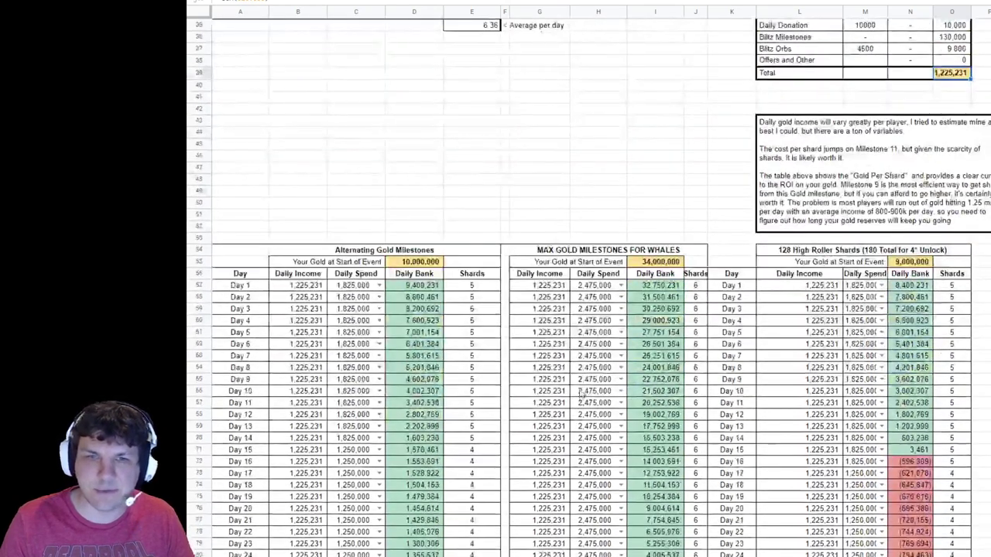
scroll(949, 362, up, 4)
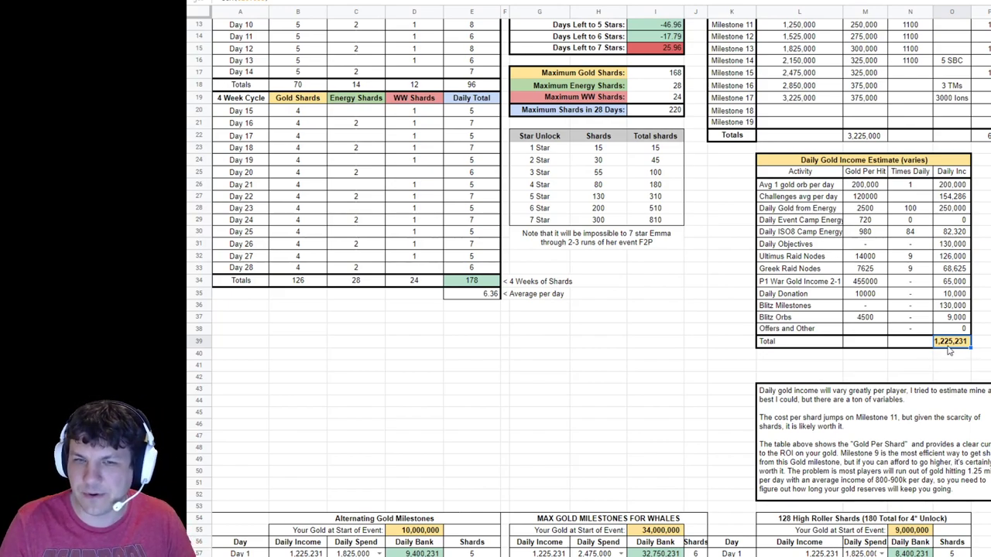
- Inspect the daily income total's SUM formula, then set energy gold hits to 124 per day
double_click(949, 345)
key(Escape)
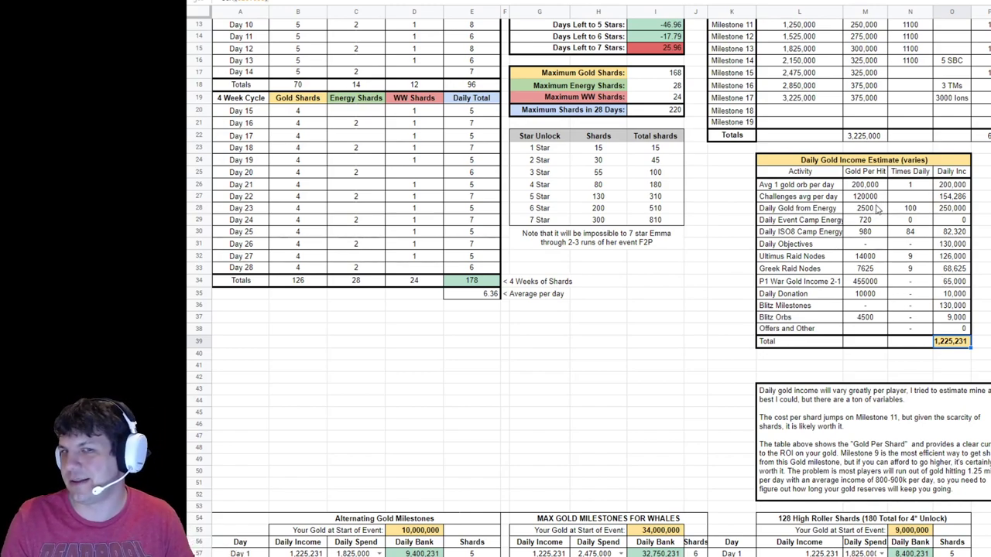
click(868, 235)
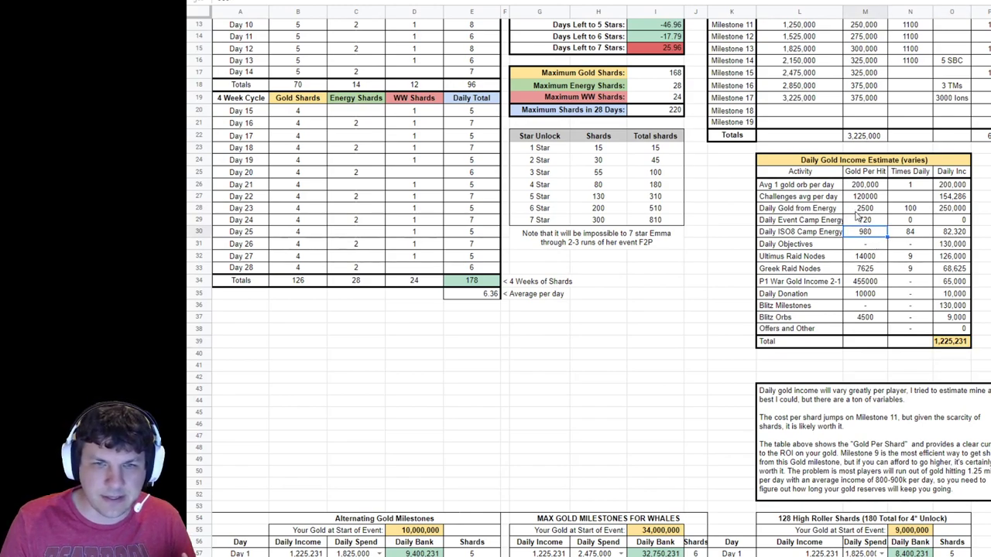
click(861, 210)
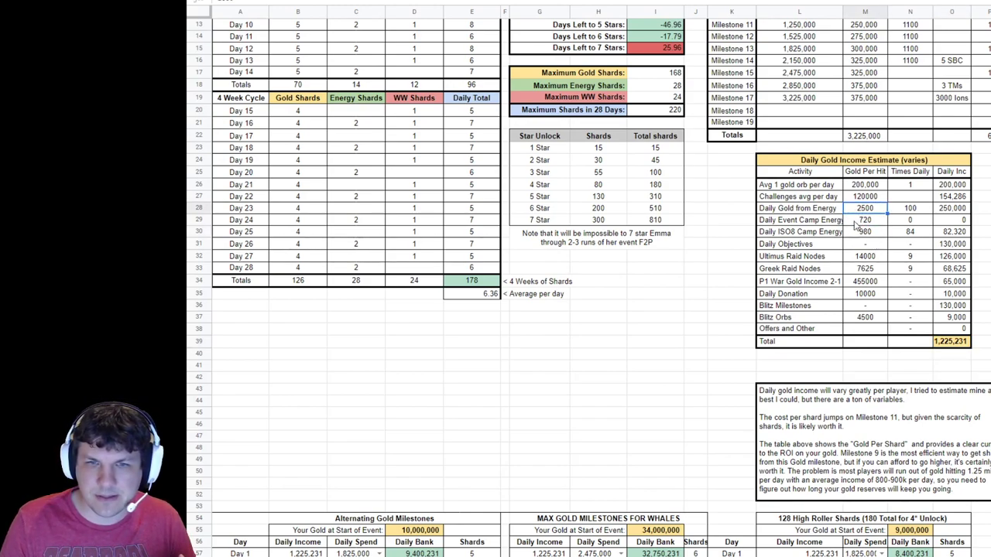
click(925, 213)
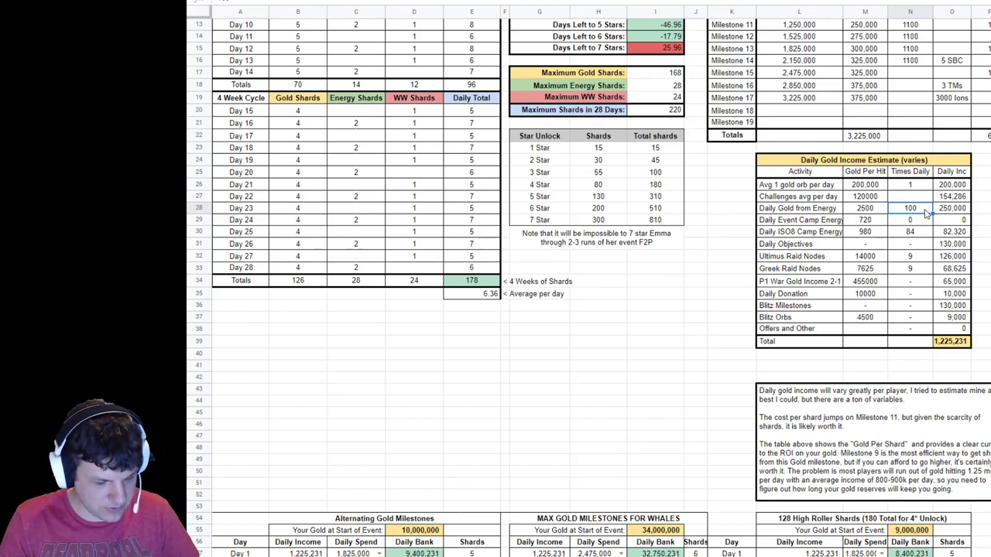
text(124)
key(Return)
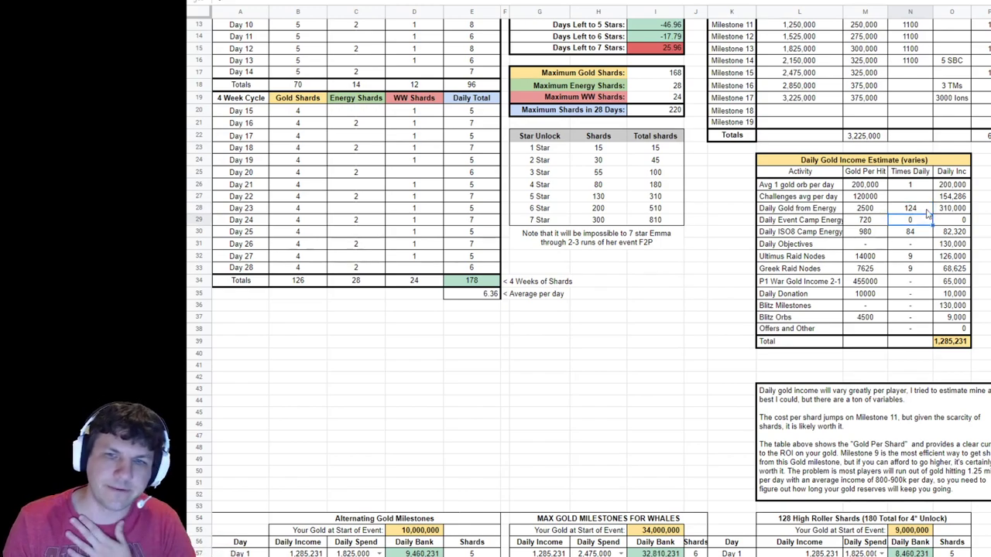
scroll(571, 268, down, 5)
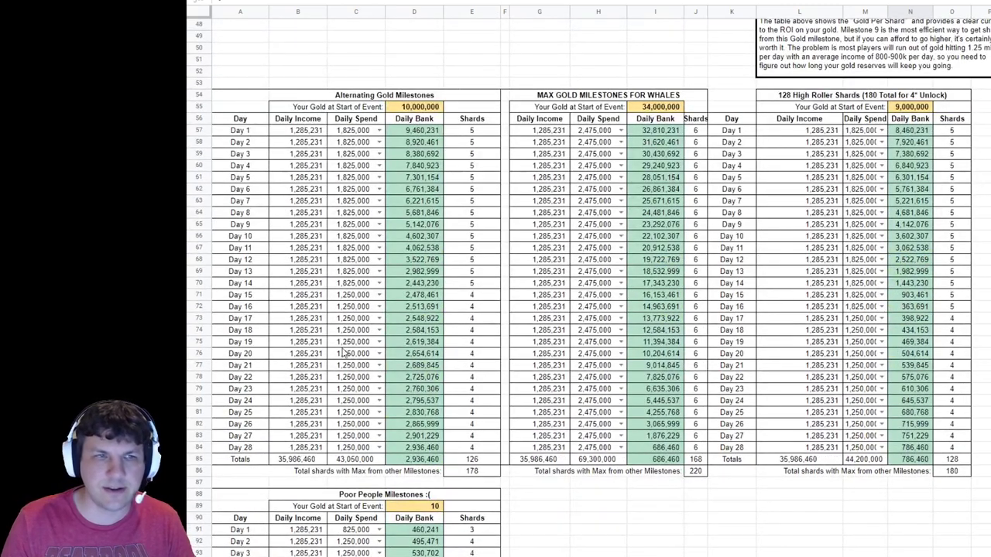
scroll(343, 248, down, 1)
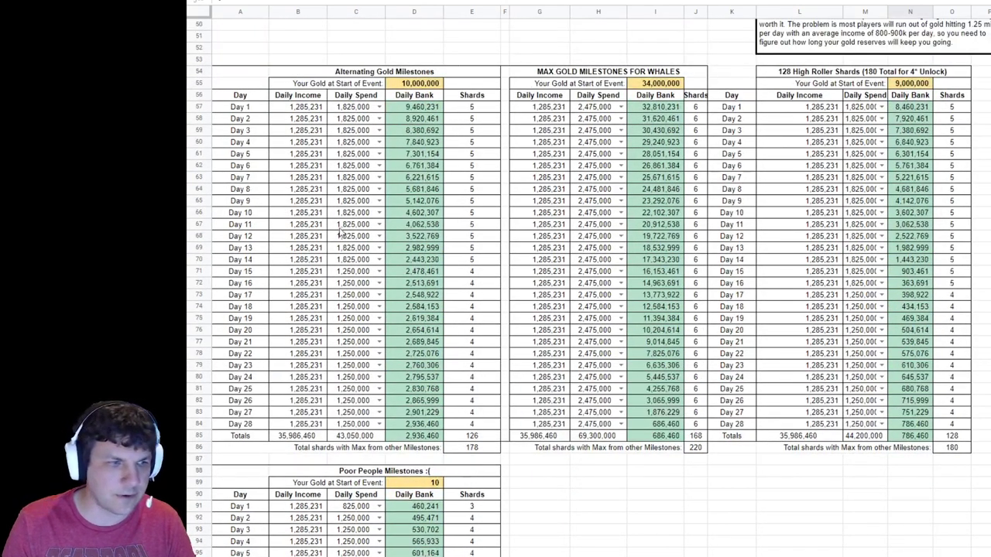
scroll(341, 234, up, 1)
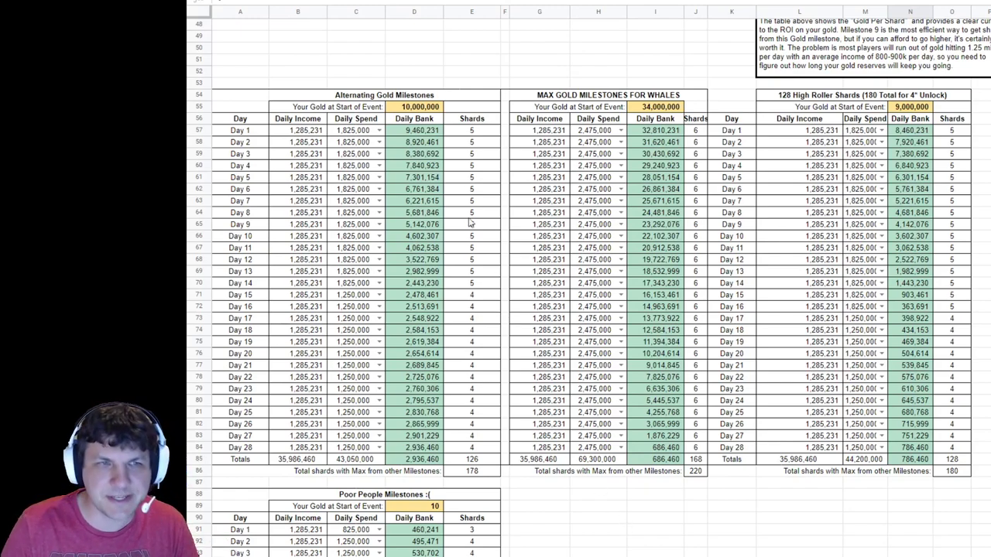
click(430, 107)
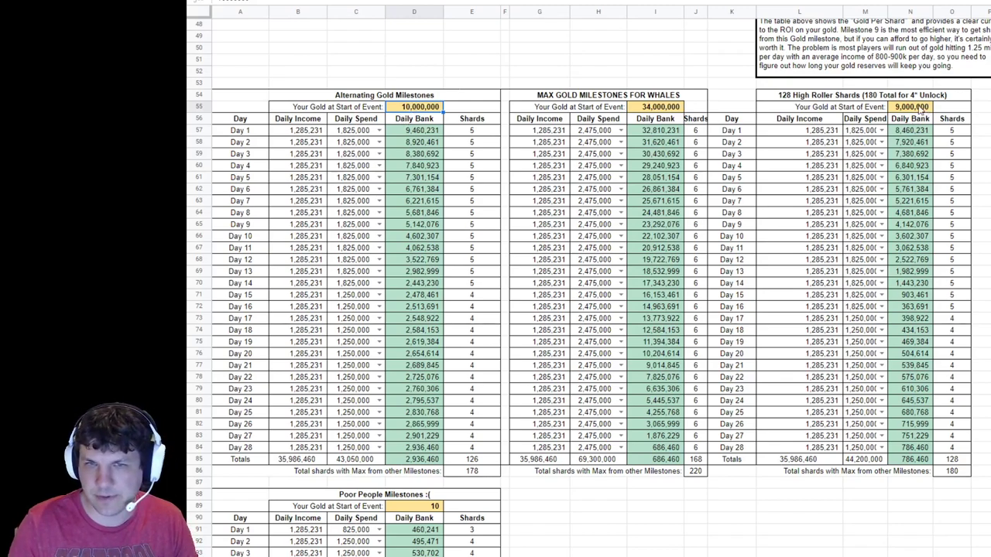
click(919, 109)
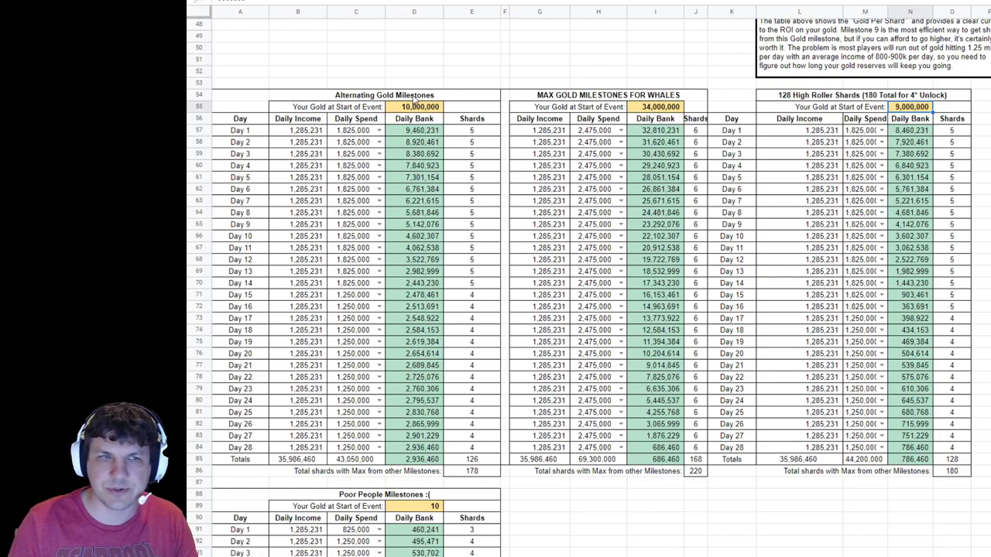
click(411, 108)
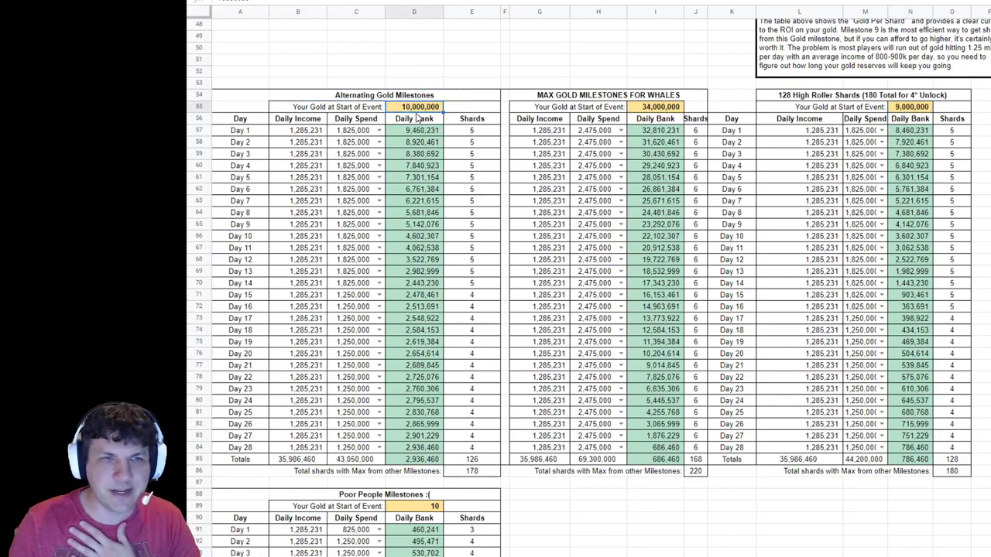
click(471, 471)
scroll(471, 475, up, 10)
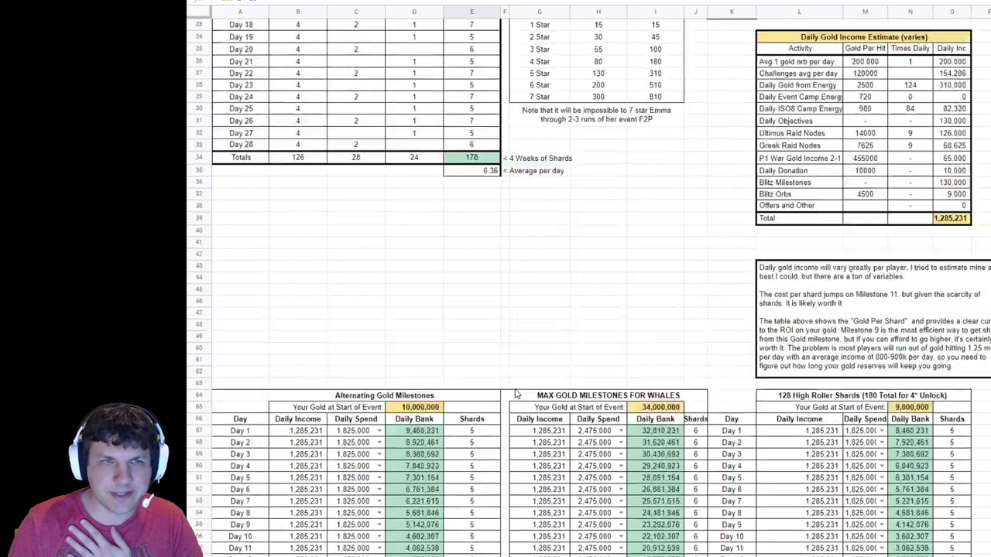
click(673, 89)
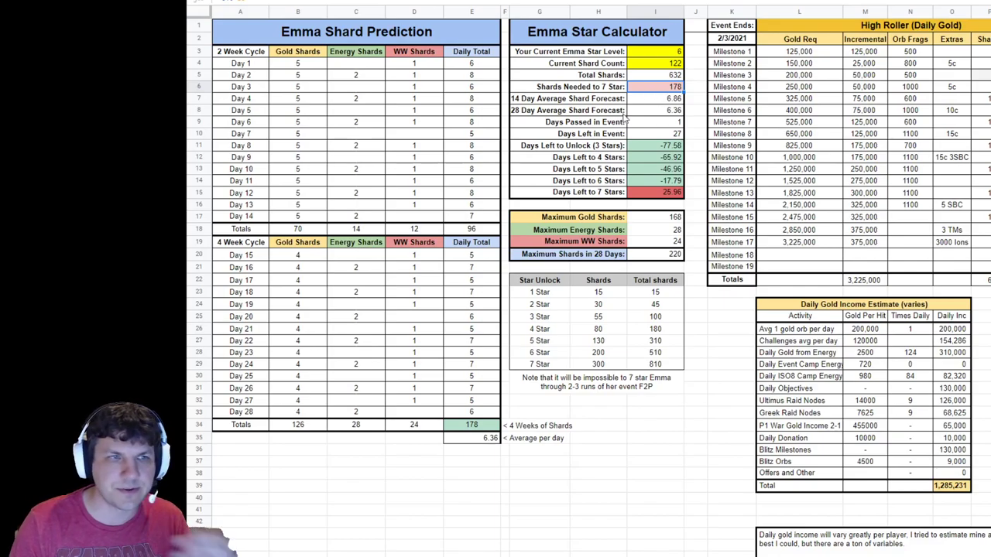
scroll(434, 201, down, 15)
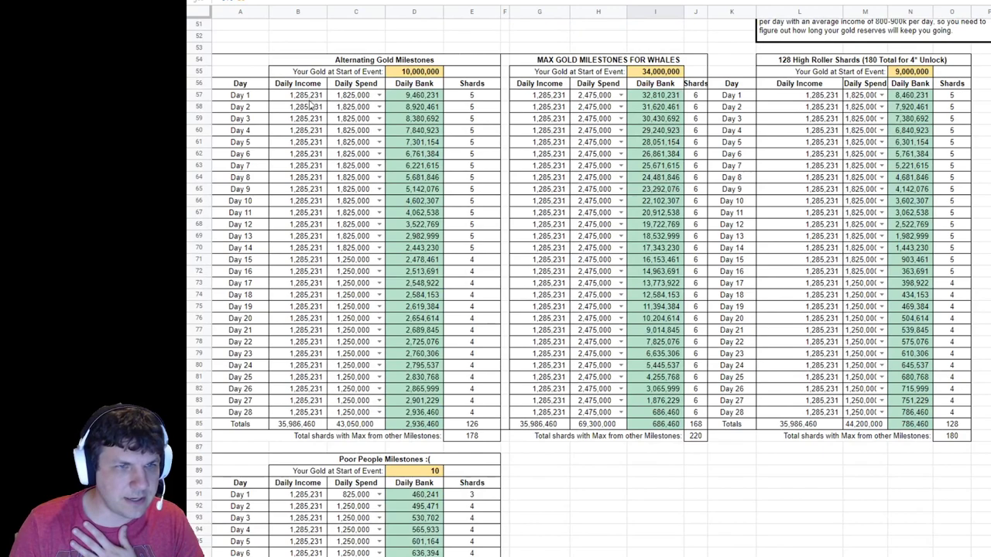
click(469, 249)
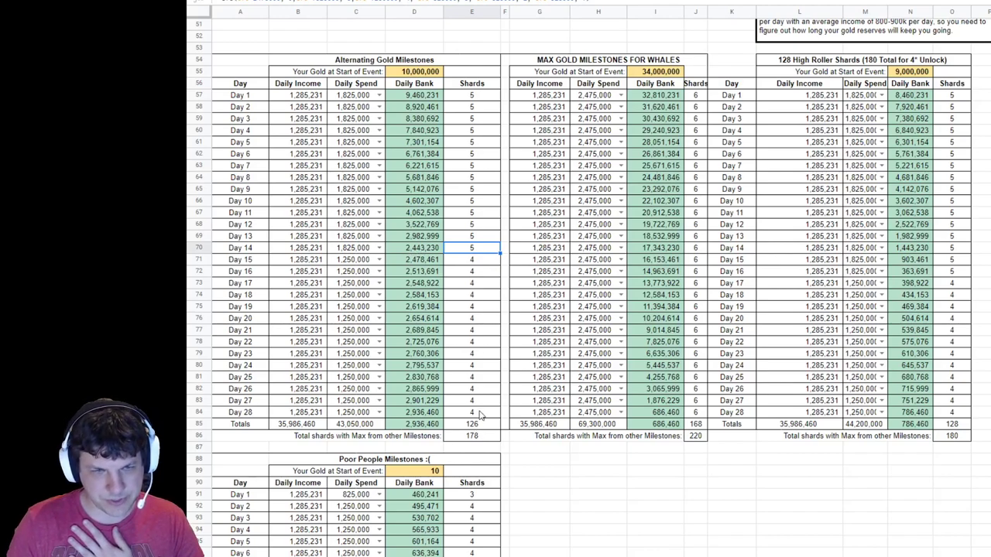
click(358, 95)
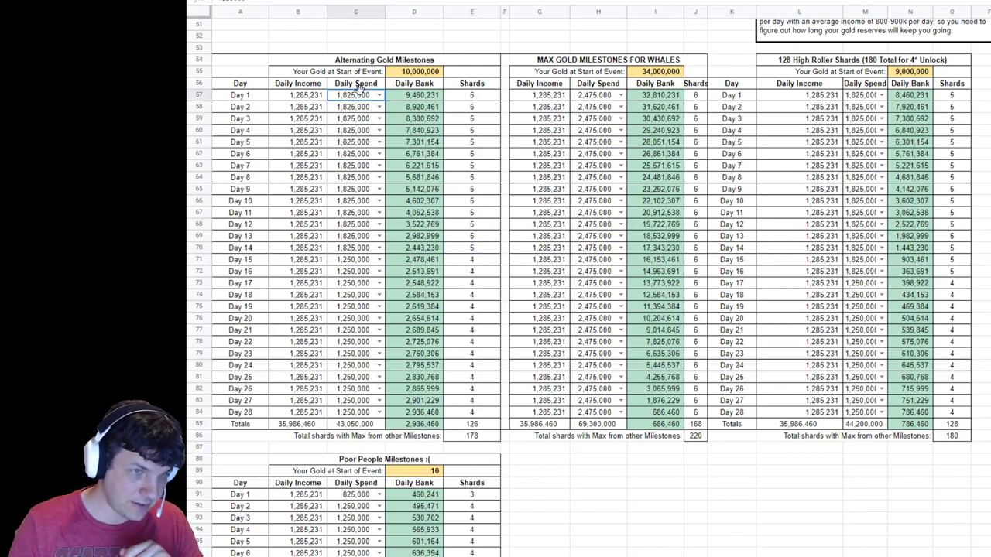
drag(425, 95, 406, 268)
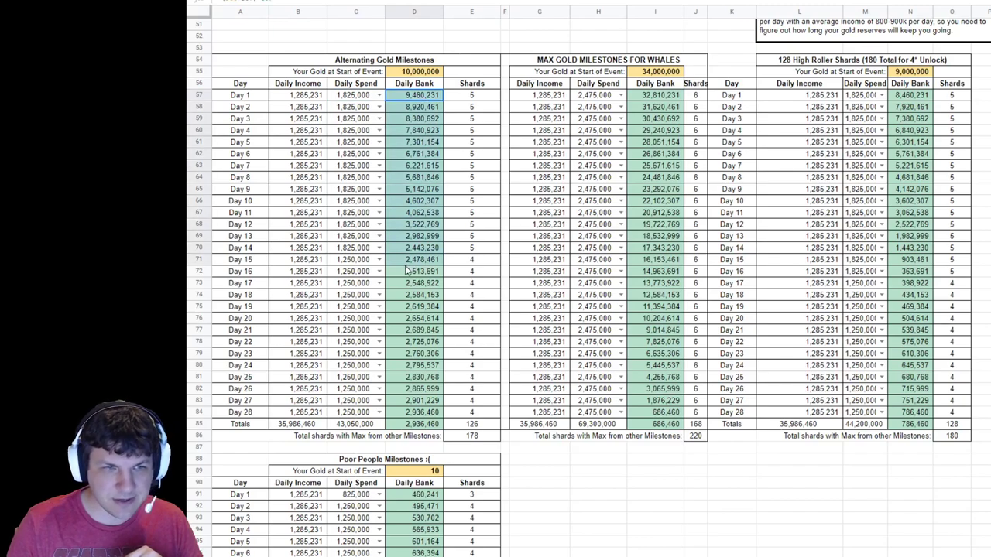
click(422, 96)
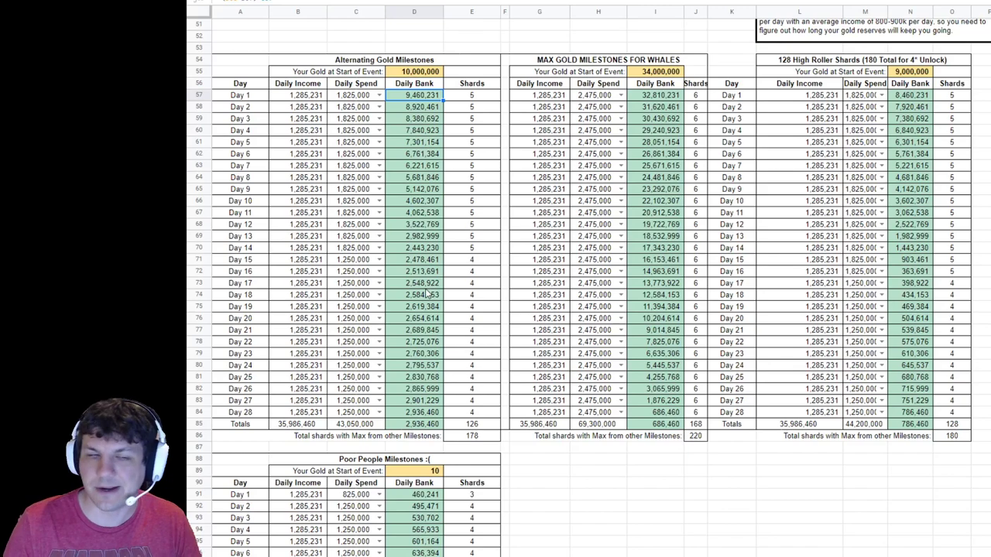
click(379, 94)
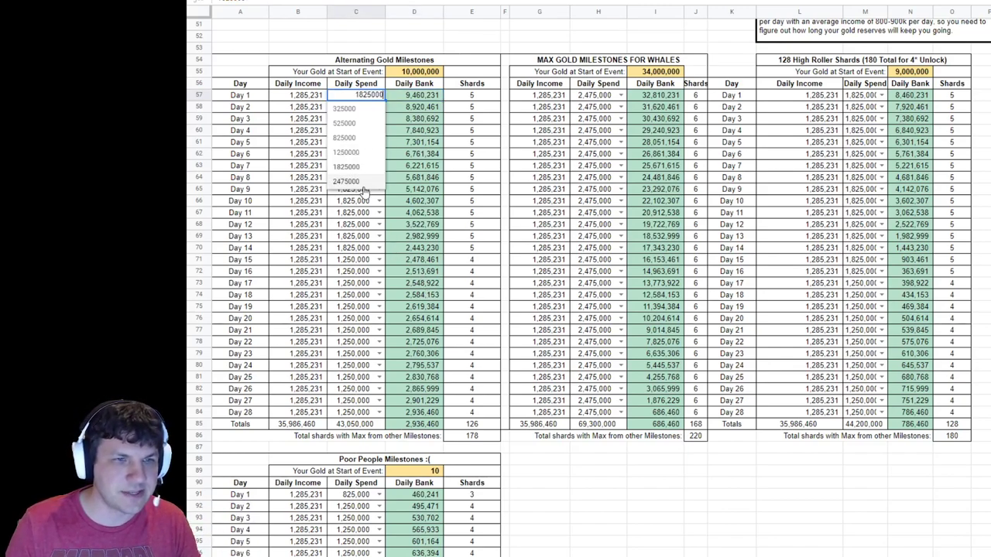
click(349, 182)
click(379, 107)
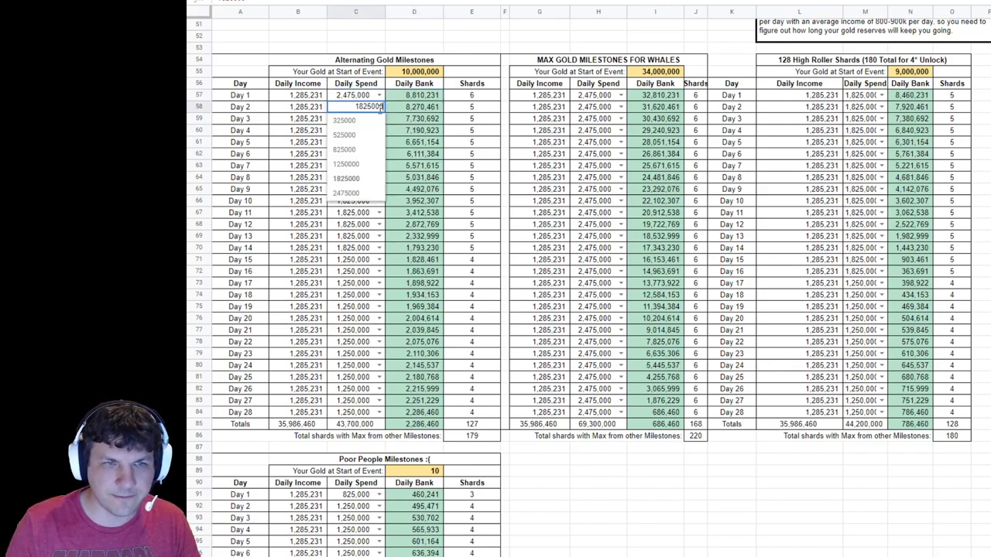
click(346, 193)
click(379, 118)
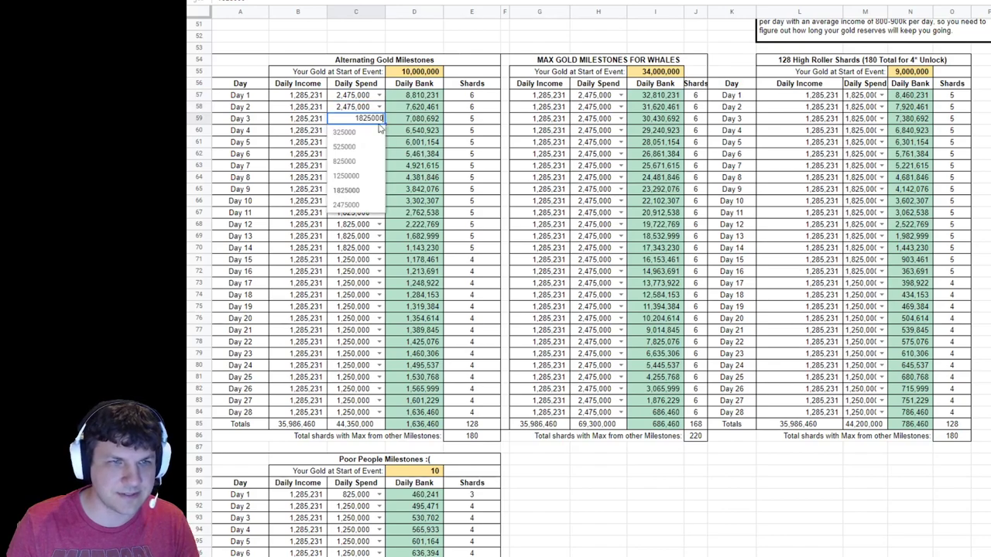
click(346, 207)
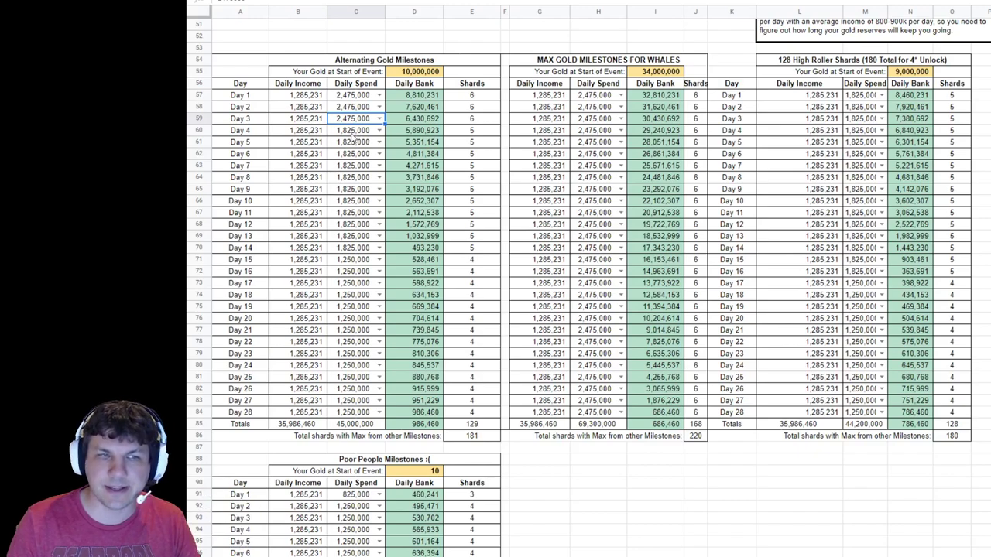
click(380, 119)
click(353, 191)
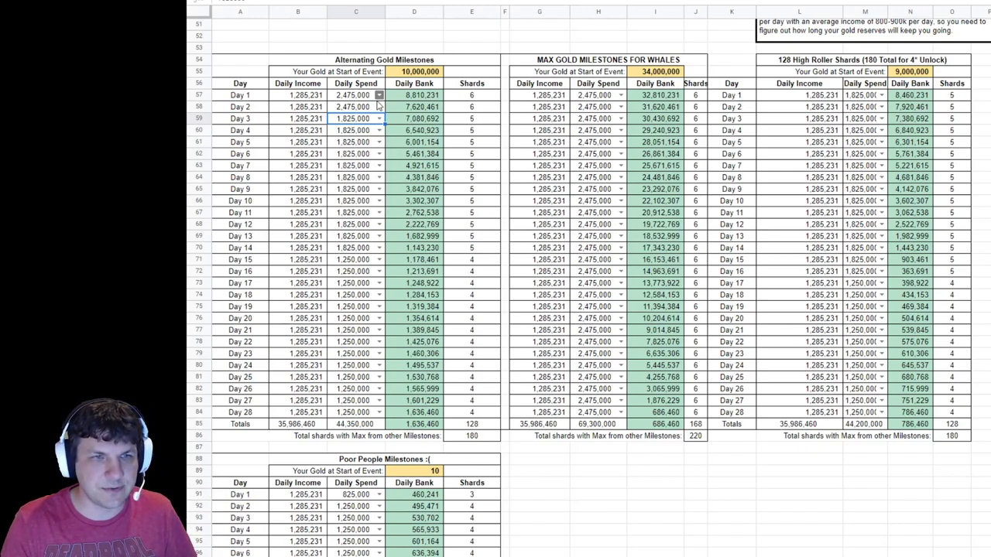
click(379, 107)
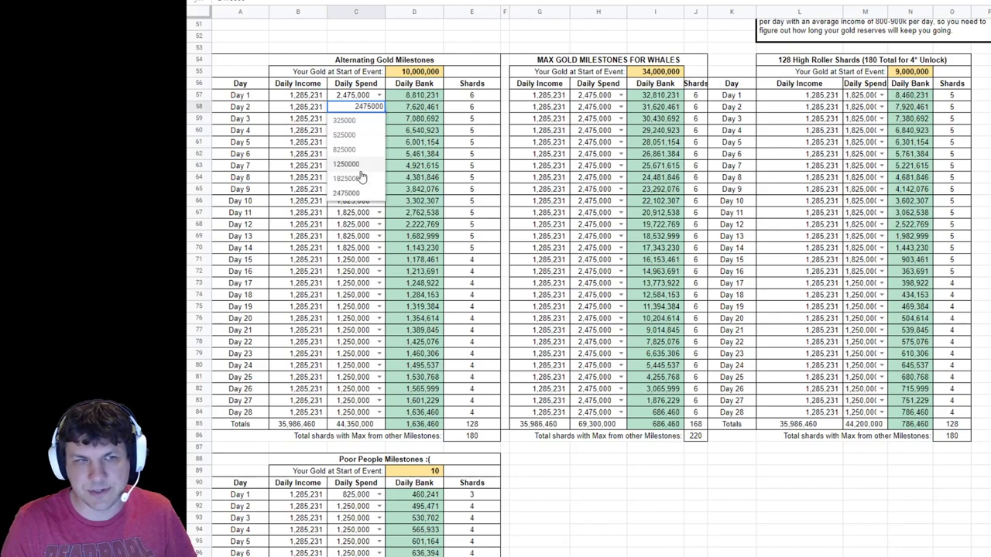
click(360, 179)
click(379, 94)
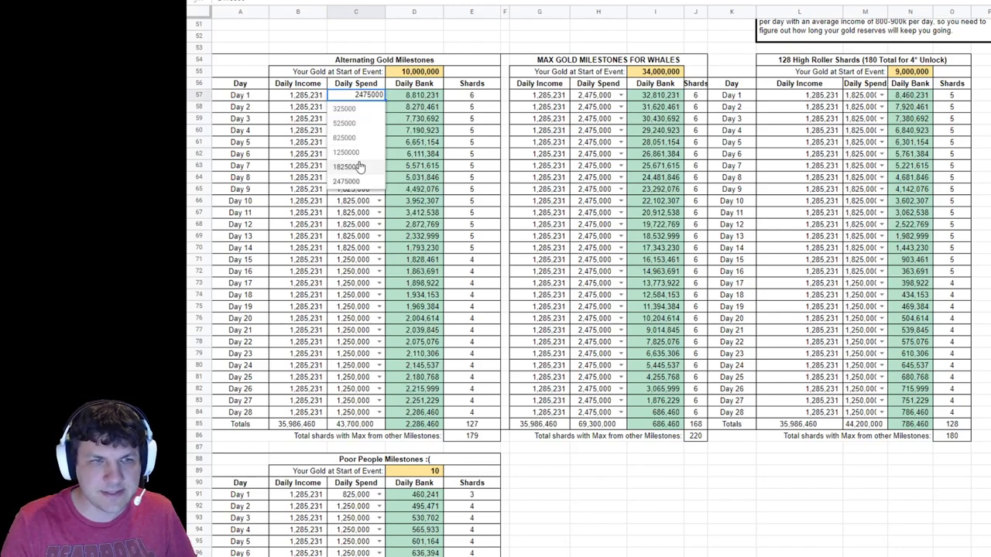
click(358, 166)
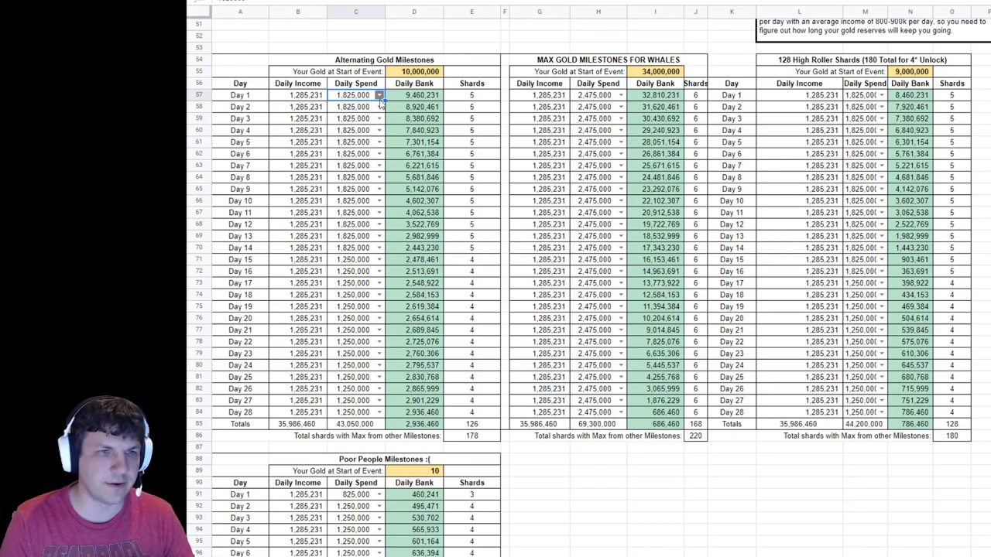
- Set Day 1 spend to 825,000 and Day 2 to 1,250,000, pasting that pattern through Day 28
click(380, 96)
click(346, 138)
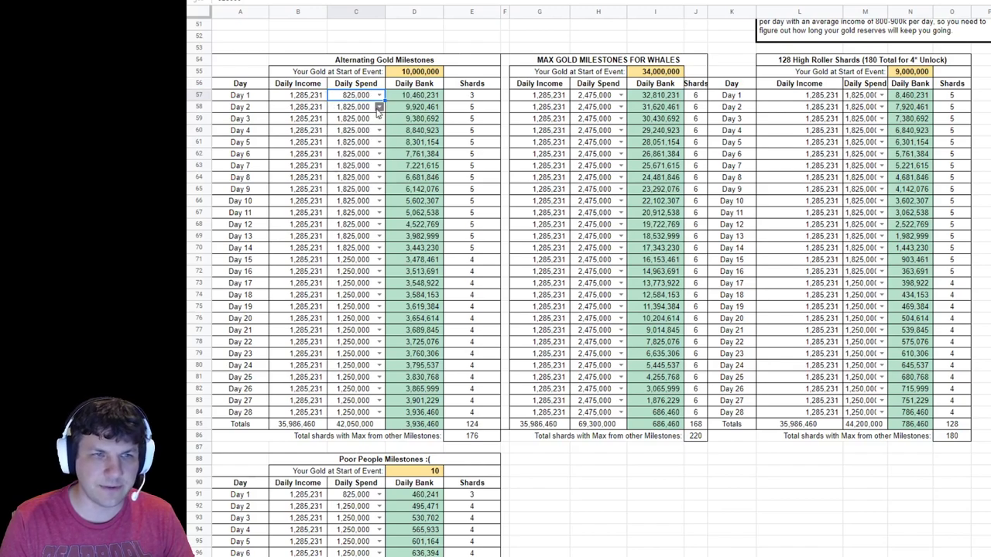
click(380, 107)
click(360, 172)
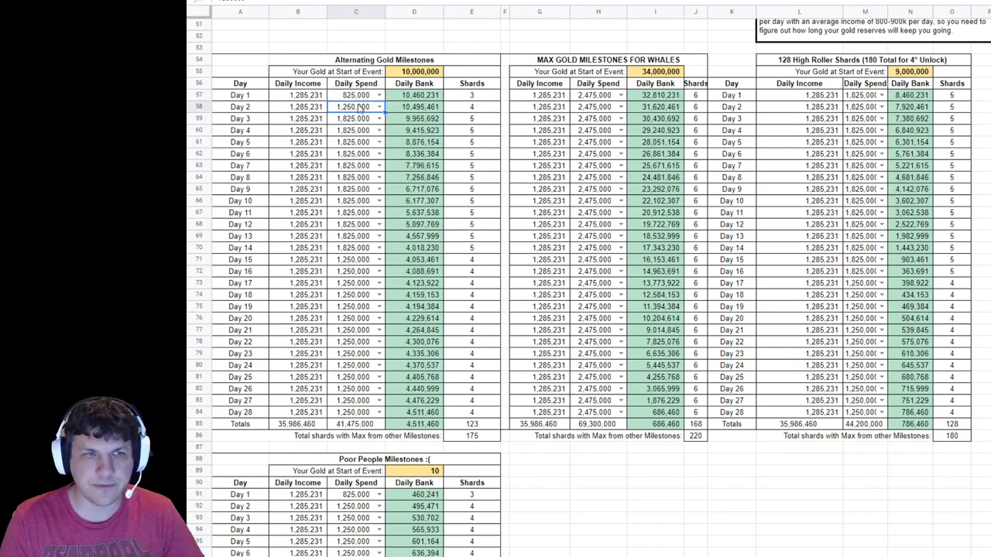
drag(357, 106, 341, 415)
text(825,000 1,250,000 825,000 1,250,000 825,000 1,250,000 825,000 1,250,000 825,000 1,250,000 825,000 1,250,000 825,000 1,250,000 825,000 1,250,000 825,000 1,250,000 825,000 1,250,000 825,000 1,250,000 825,000 1,250,000 825,000 1,250,000 825,000 1,250,000)
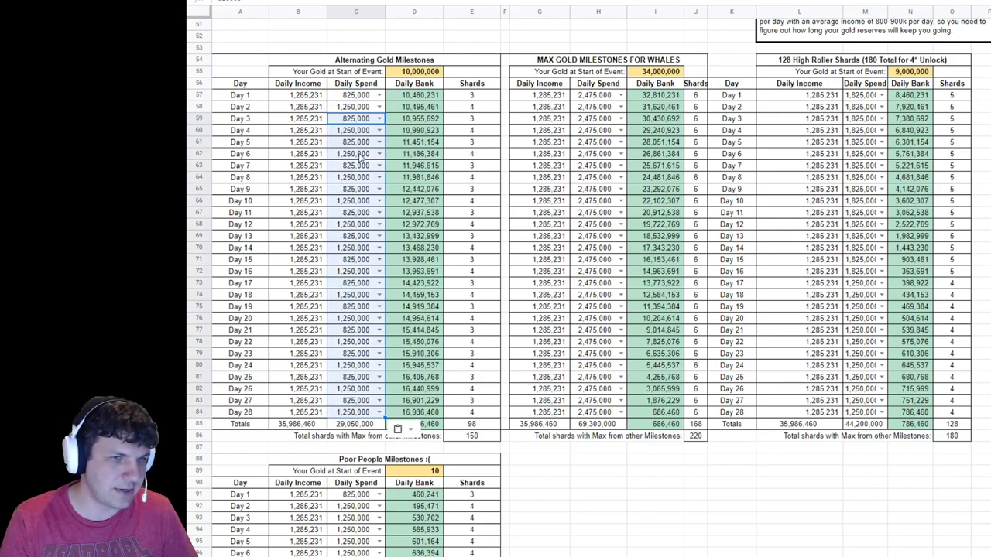
- Change the alternating table's starting gold to 2,000,000, then back to 1,000,000
click(413, 74)
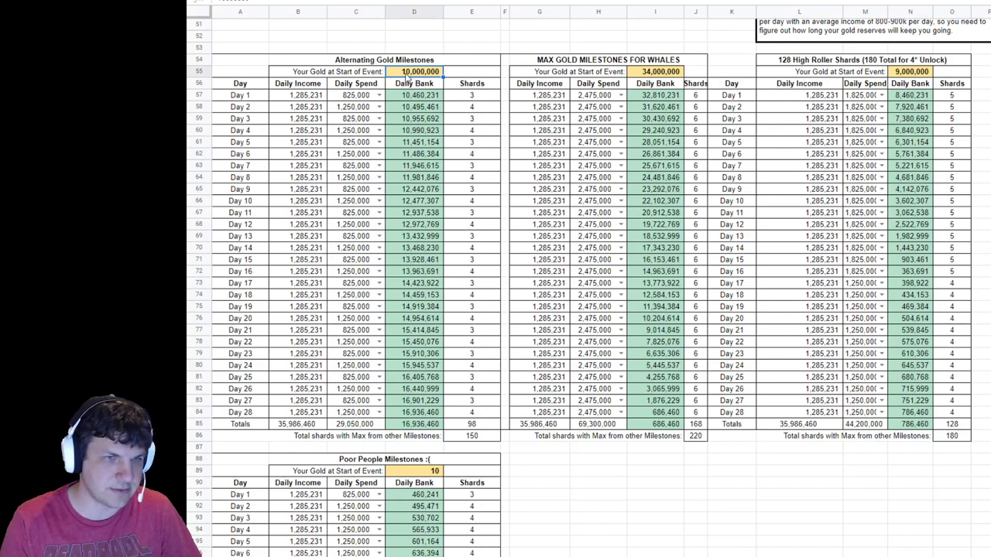
double_click(408, 73)
text(2)
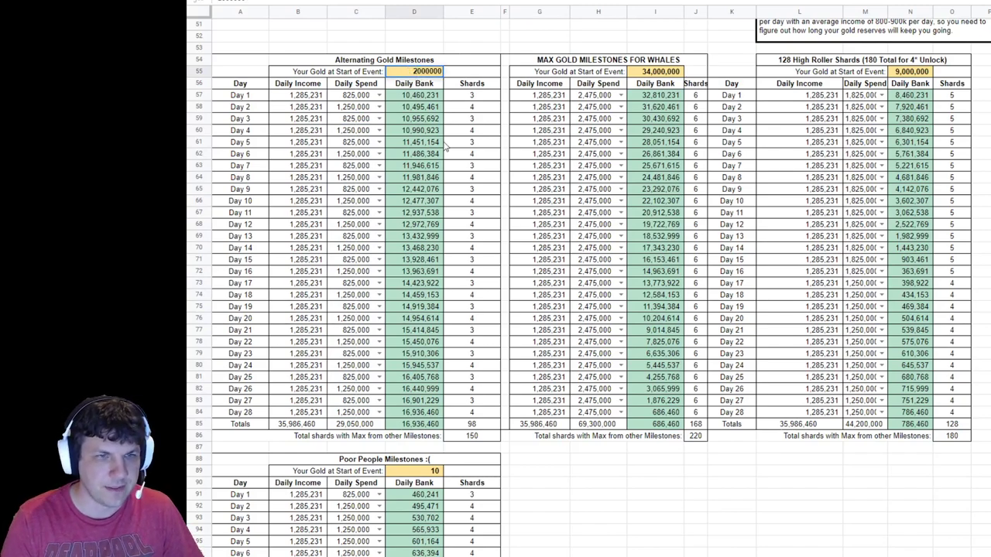
key(Return)
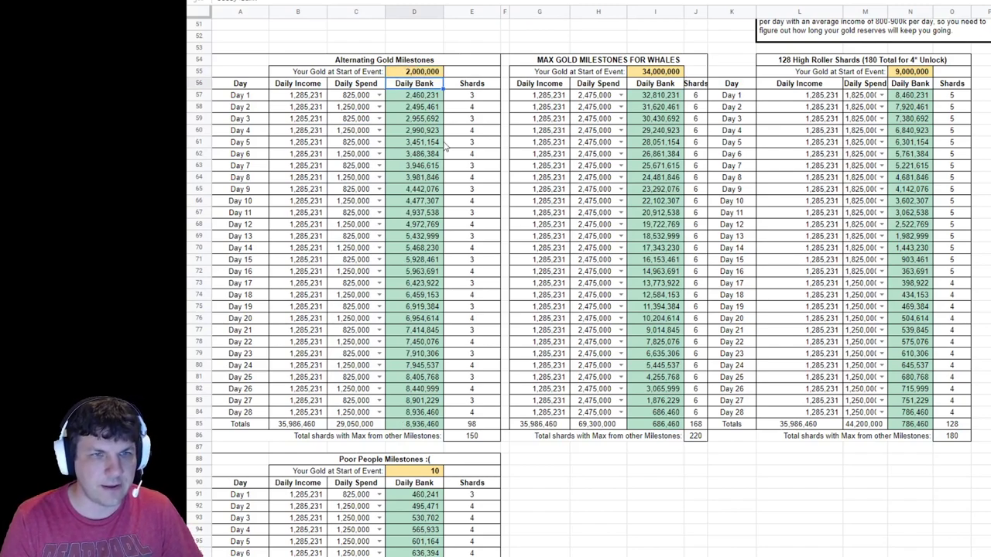
double_click(412, 71)
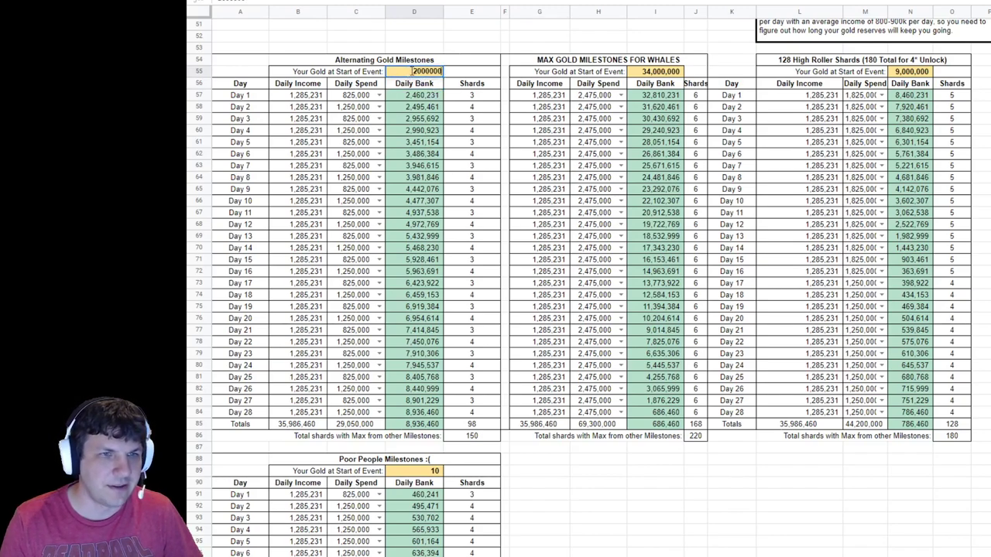
drag(412, 71, 417, 72)
text(1)
click(417, 249)
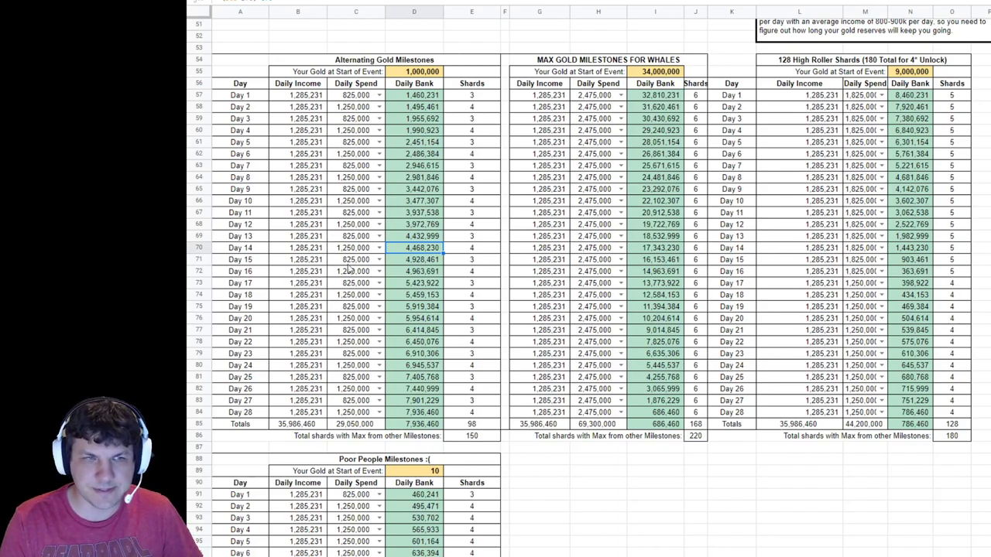
- Paste 1,250,000 into the Daily Spend cell of all 28 days
click(348, 109)
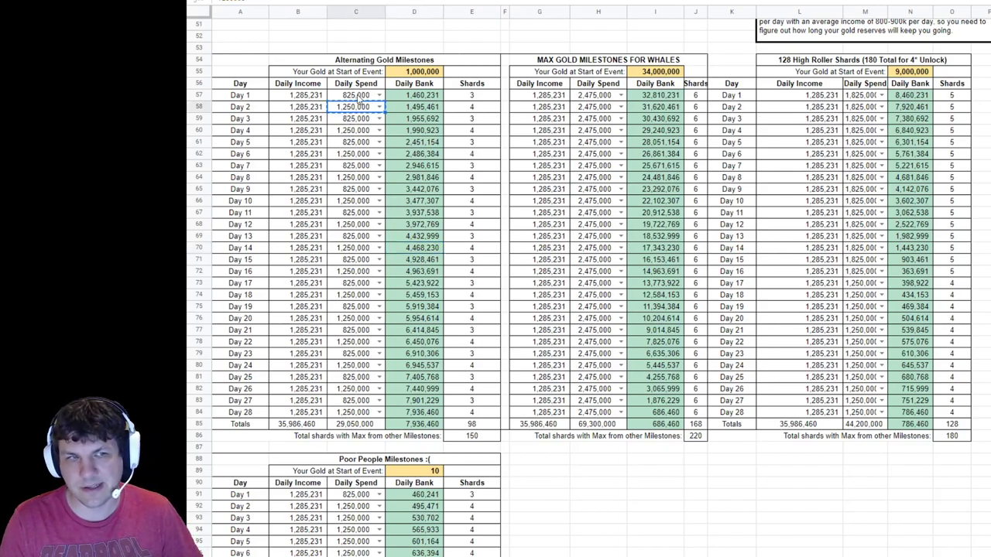
drag(357, 95, 357, 416)
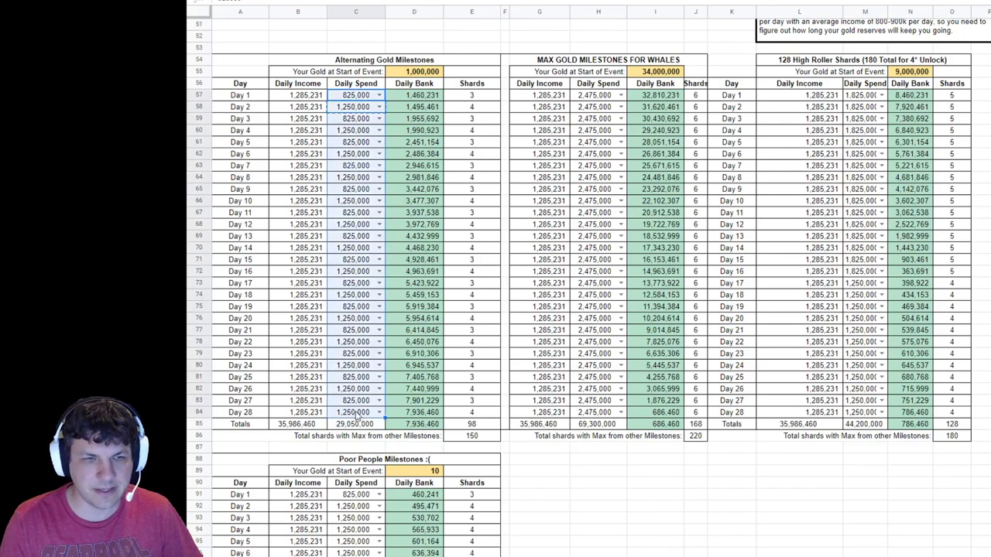
text(1,250,000)
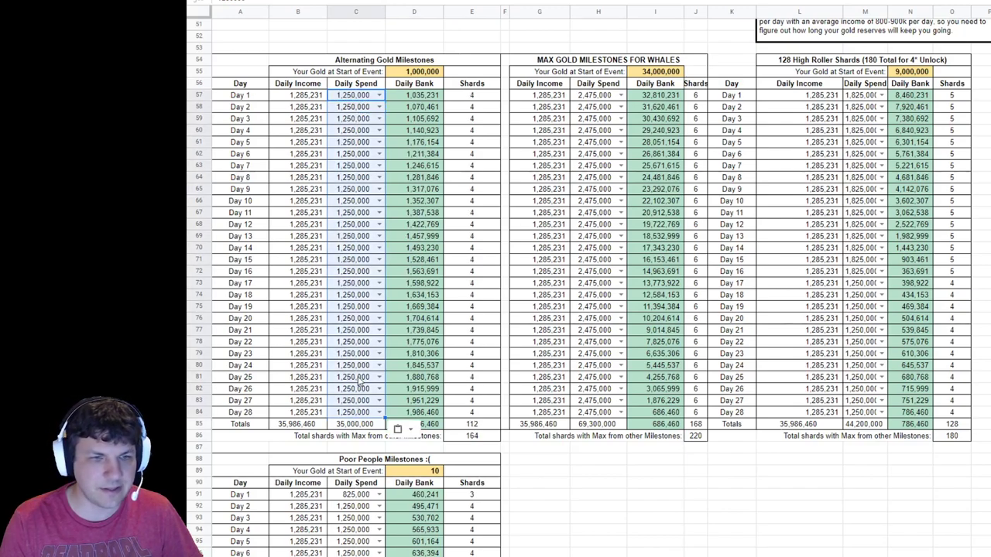
click(418, 109)
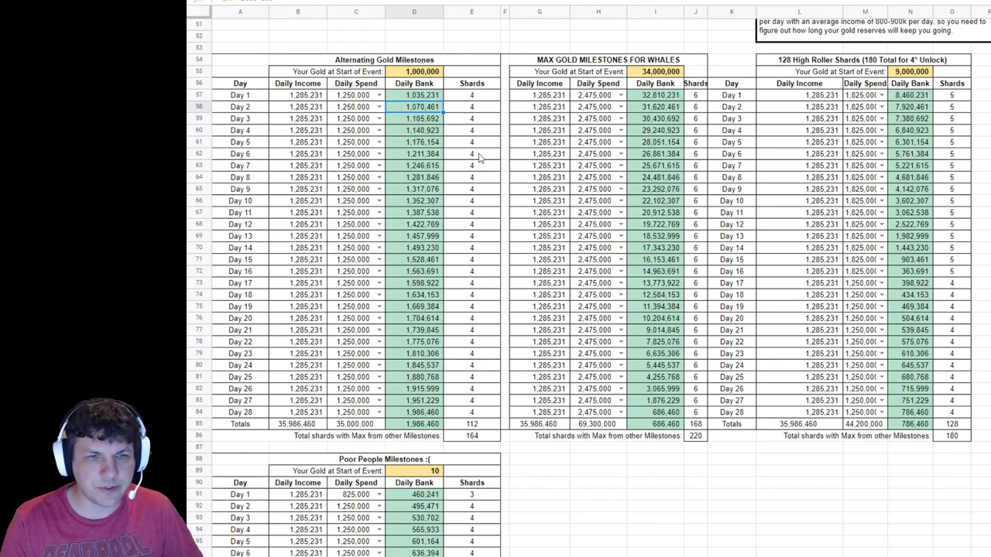
- Review totals: 35,986,460 income, 35,000,000 spend, 112 shards, 164 with other milestones
click(472, 426)
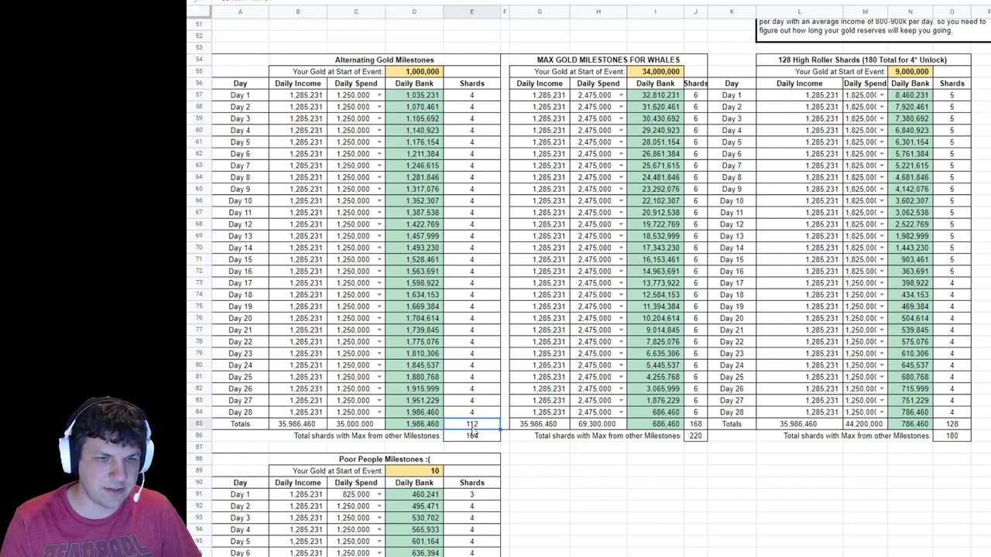
click(296, 426)
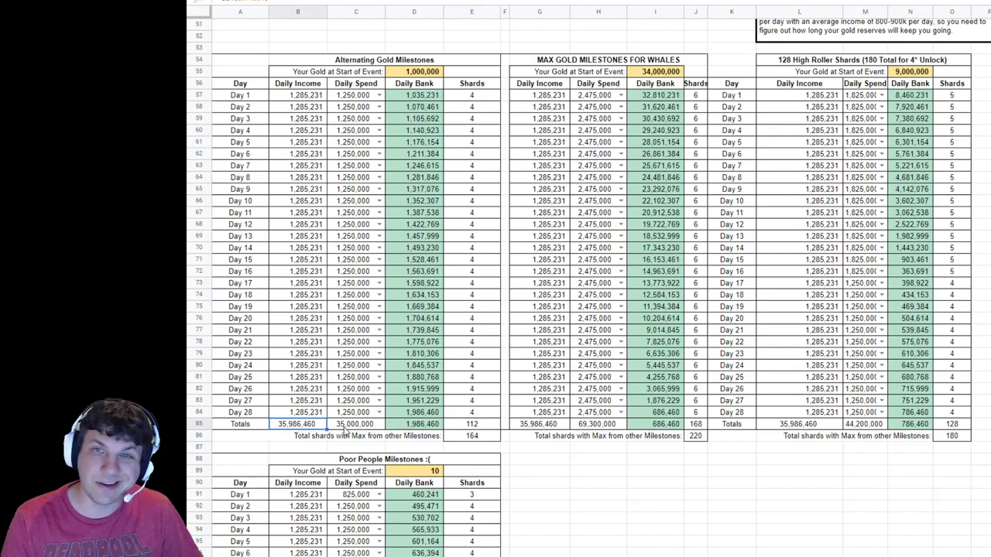
click(345, 426)
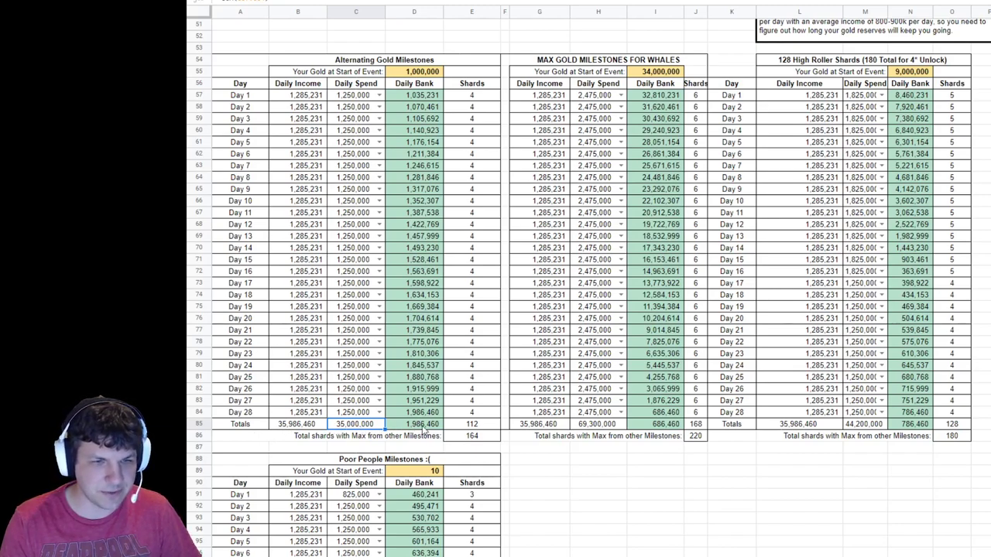
click(471, 426)
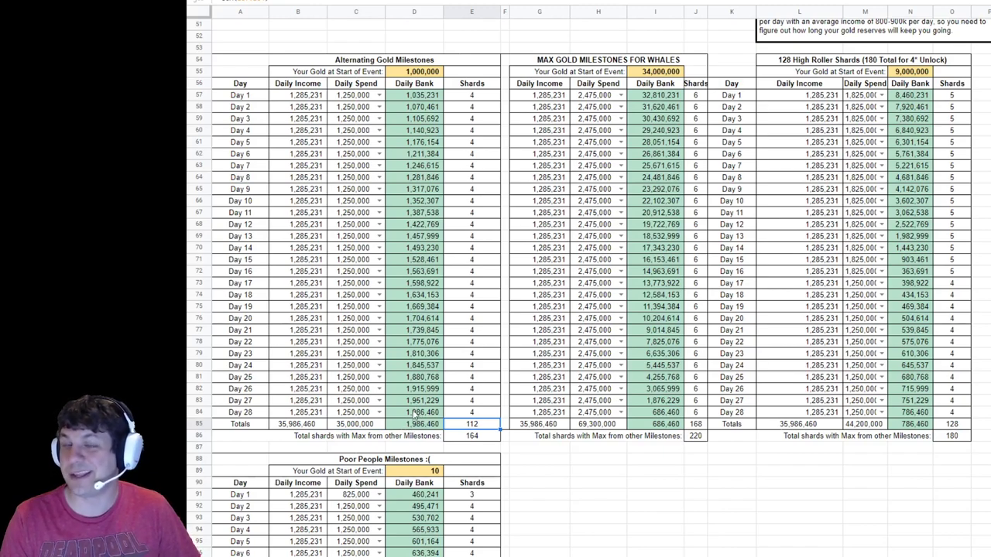
click(488, 438)
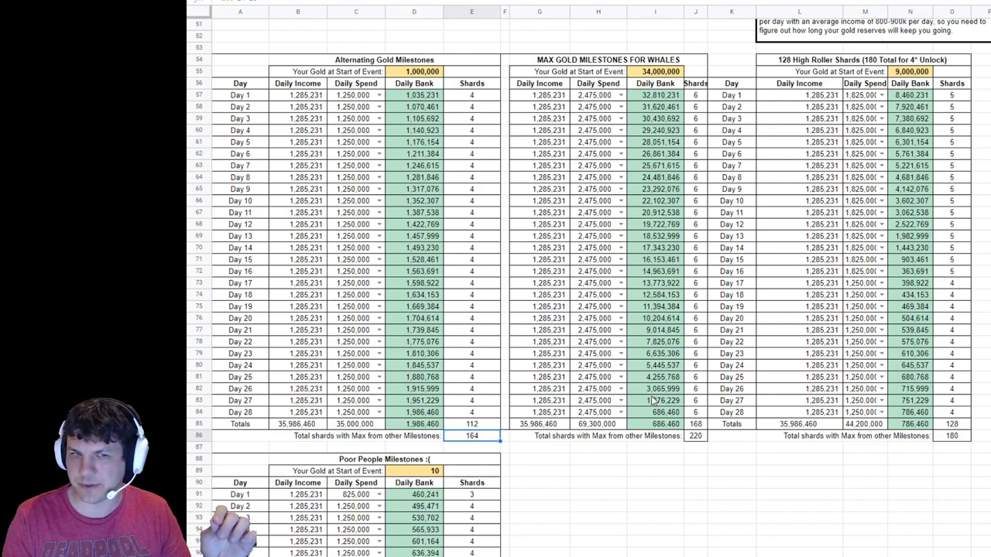
click(651, 426)
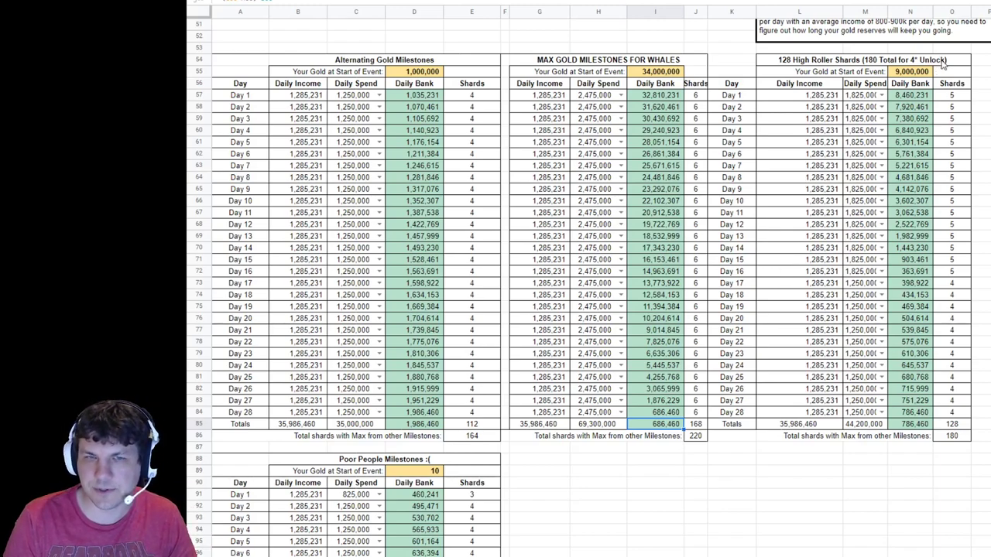
click(911, 72)
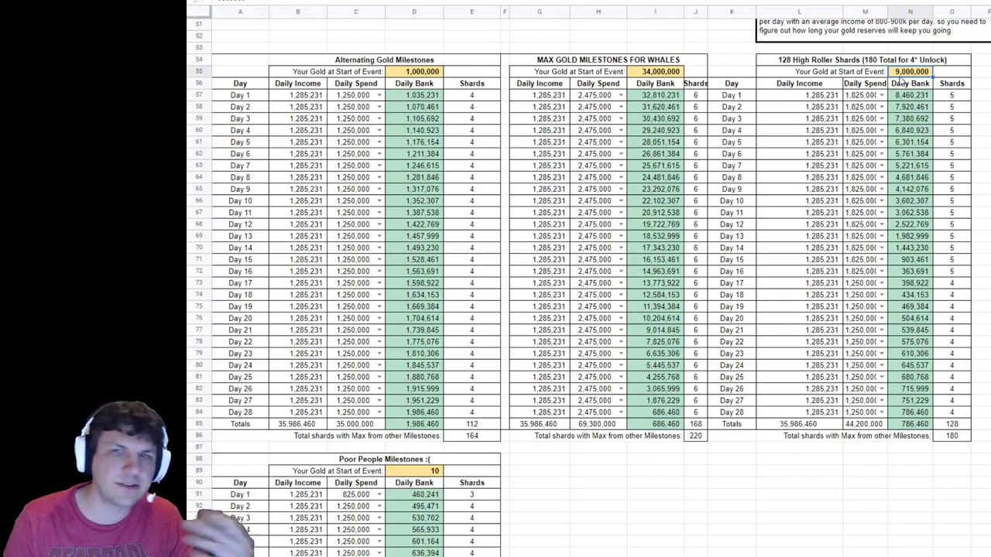
click(955, 425)
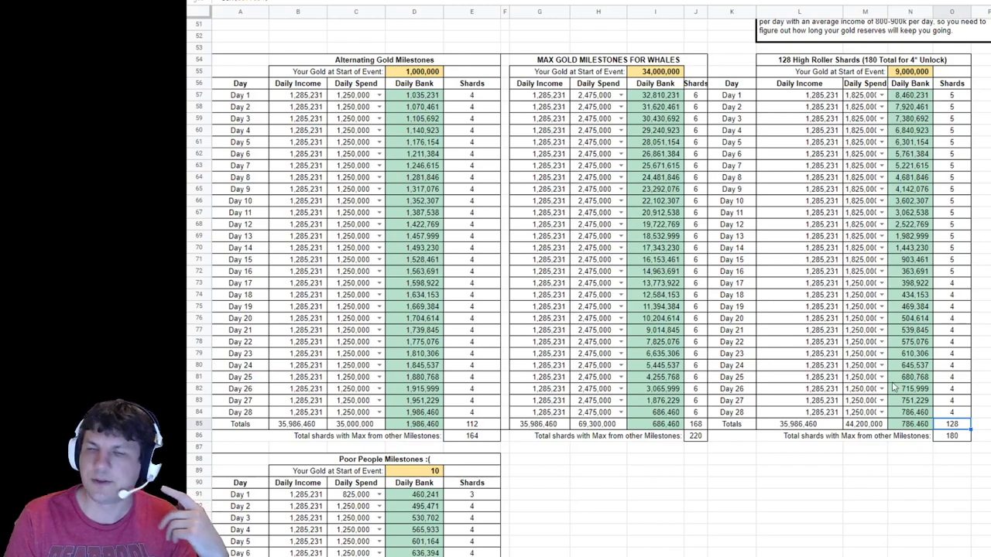
click(954, 439)
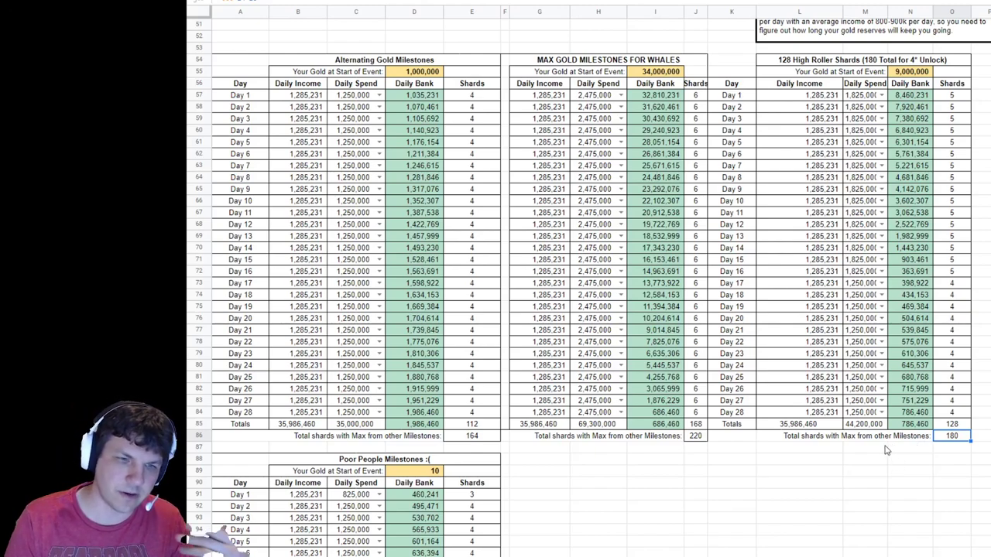
- In the Poor People table, keep Day 1 spend at 825000 and change Day 8 to 1250000
scroll(488, 395, down, 1)
scroll(488, 395, down, 8)
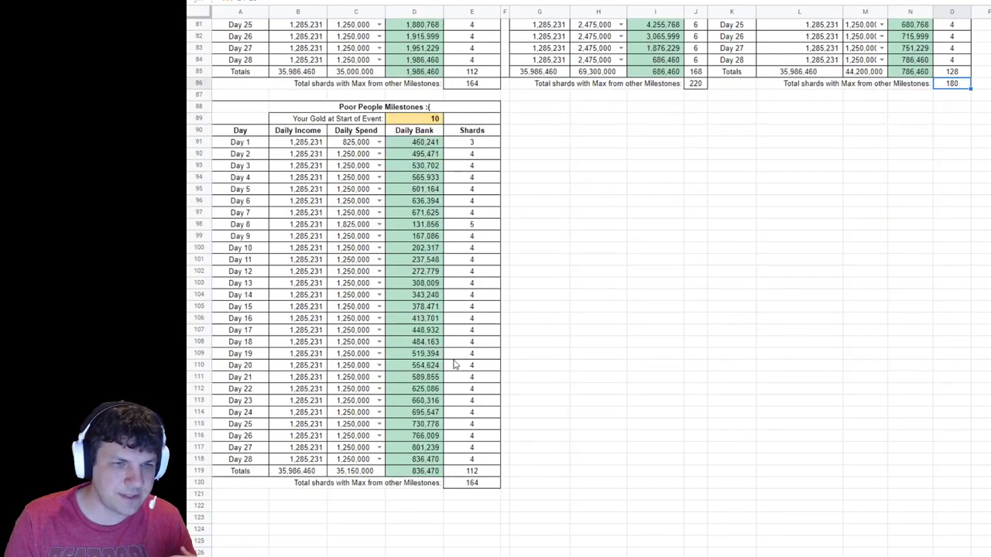
click(423, 179)
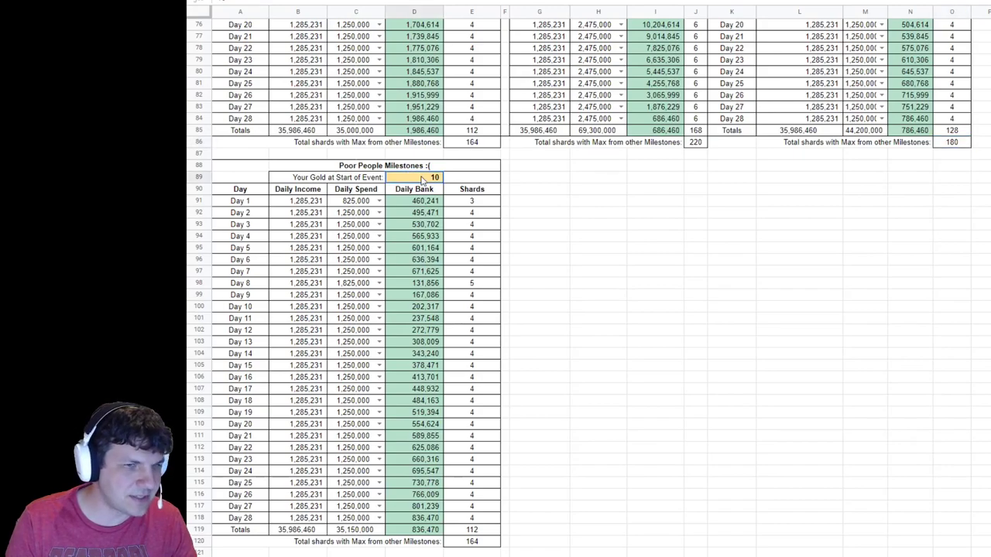
click(362, 207)
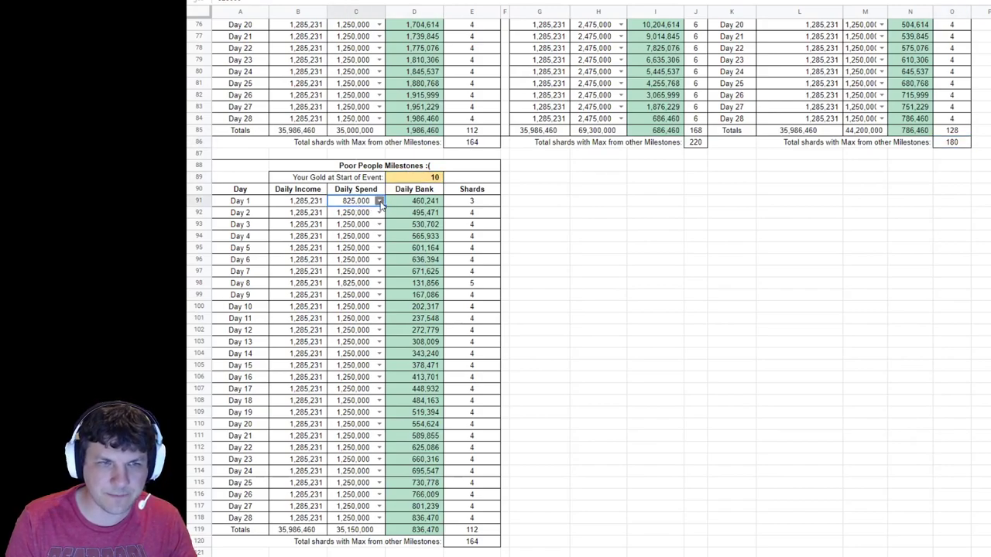
click(379, 201)
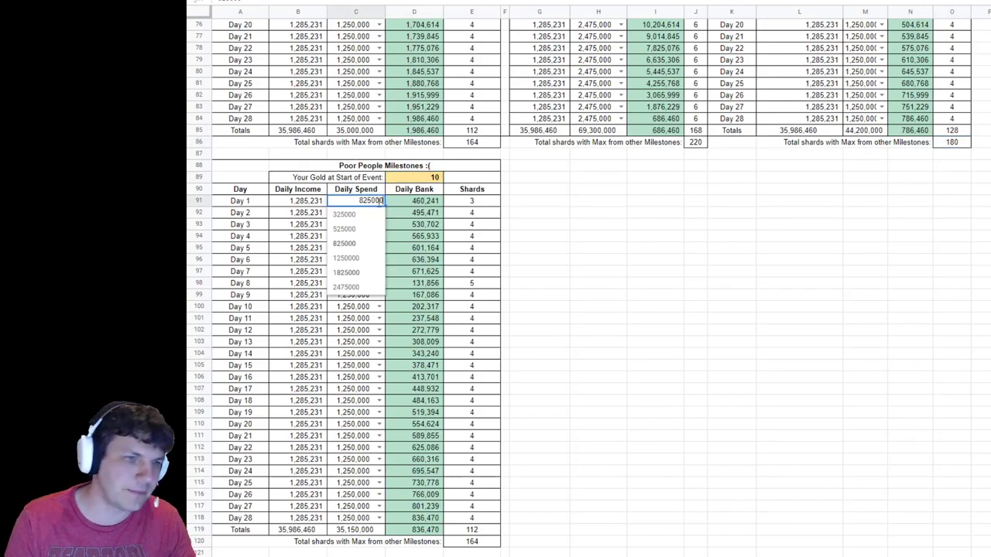
click(349, 245)
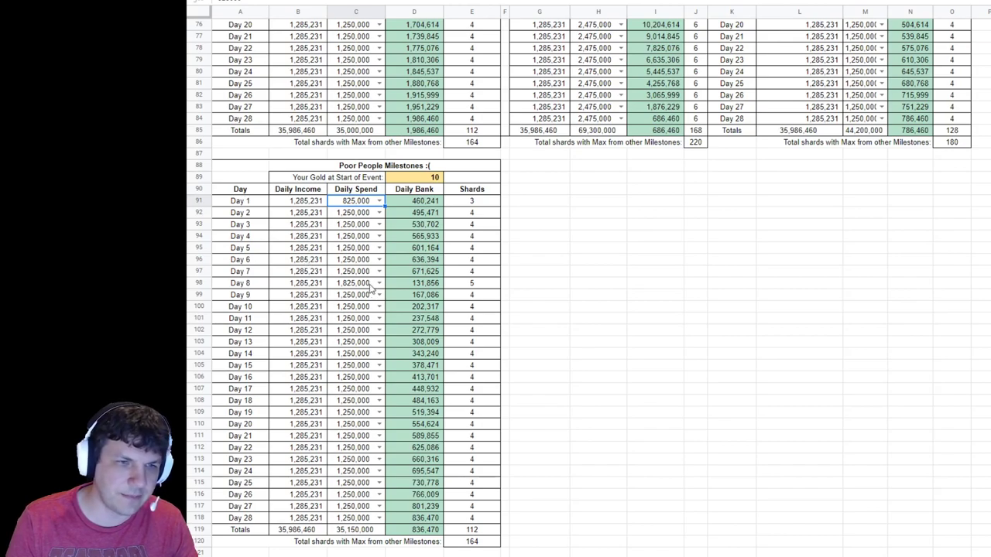
click(356, 285)
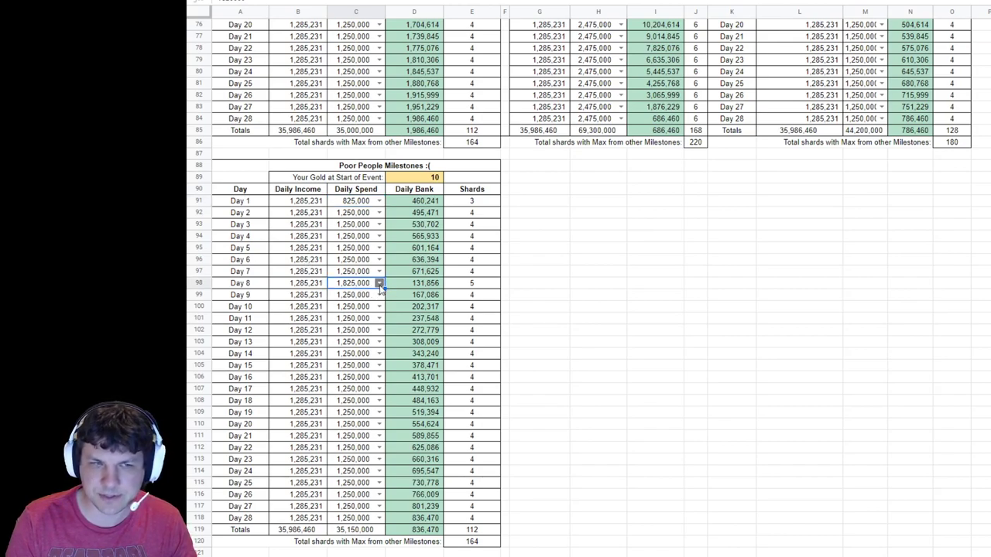
click(379, 285)
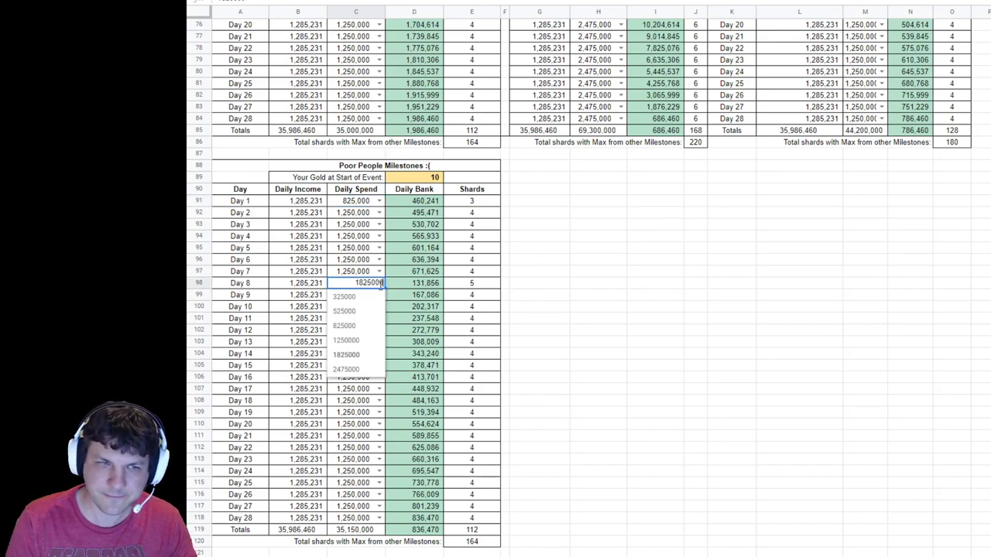
click(353, 342)
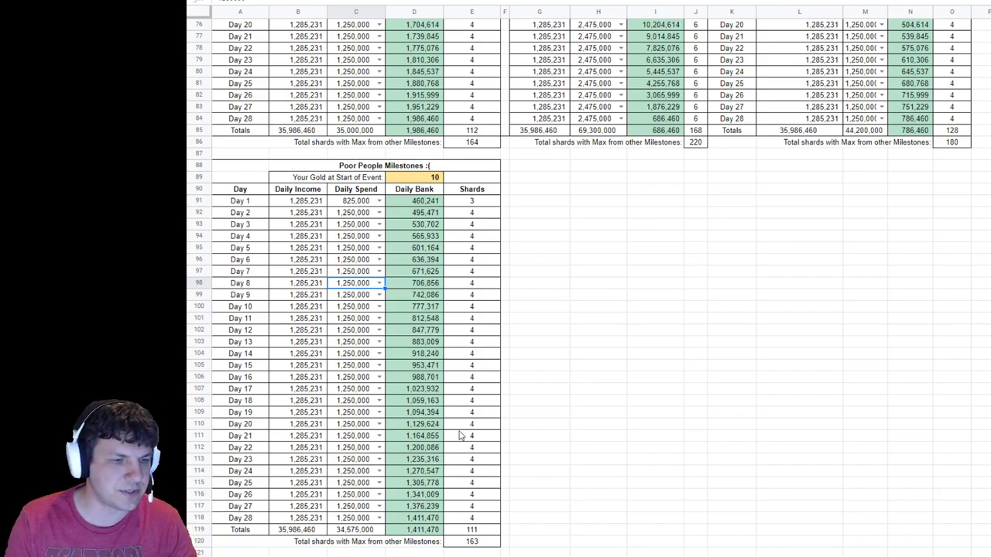
- Return to row 1 showing the Emma Shard Prediction and Star Calculator tables
scroll(658, 372, up, 3)
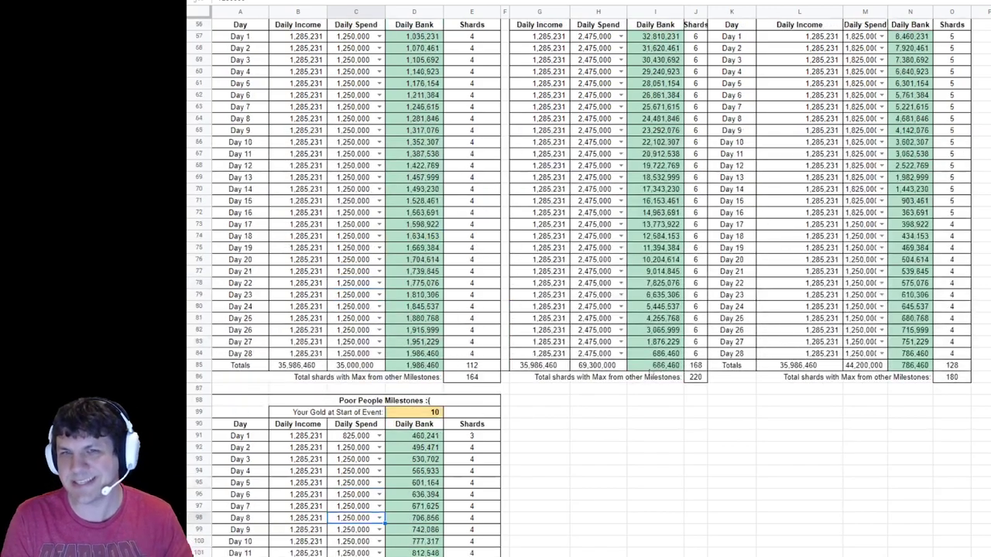
scroll(644, 377, up, 8)
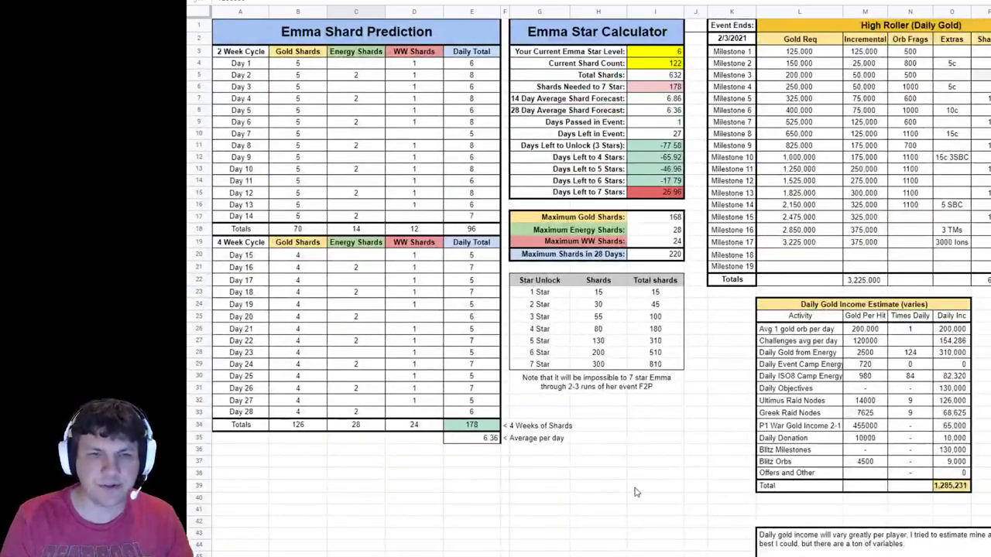